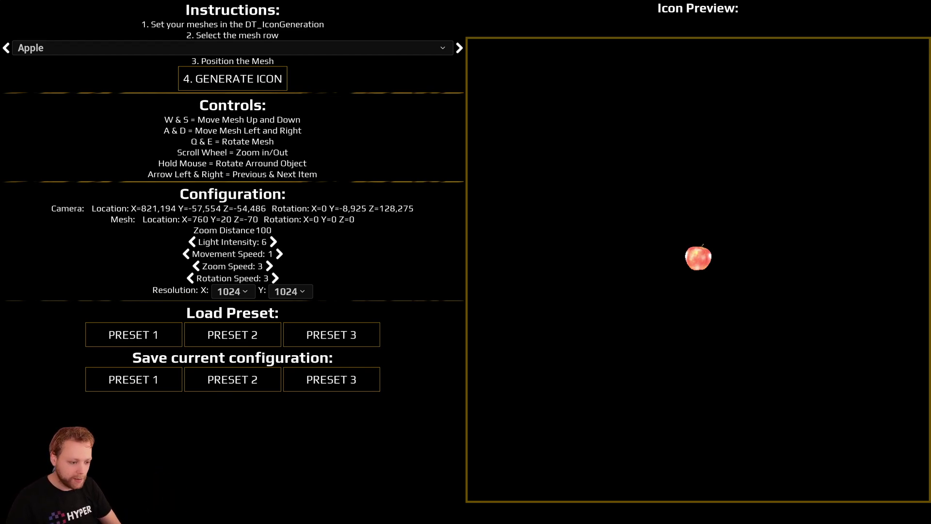
# - Orbit the icon camera a little around the 1024 × 1024 apple preview
pyautogui.moveTo(717, 236); pyautogui.dragTo(717, 236)
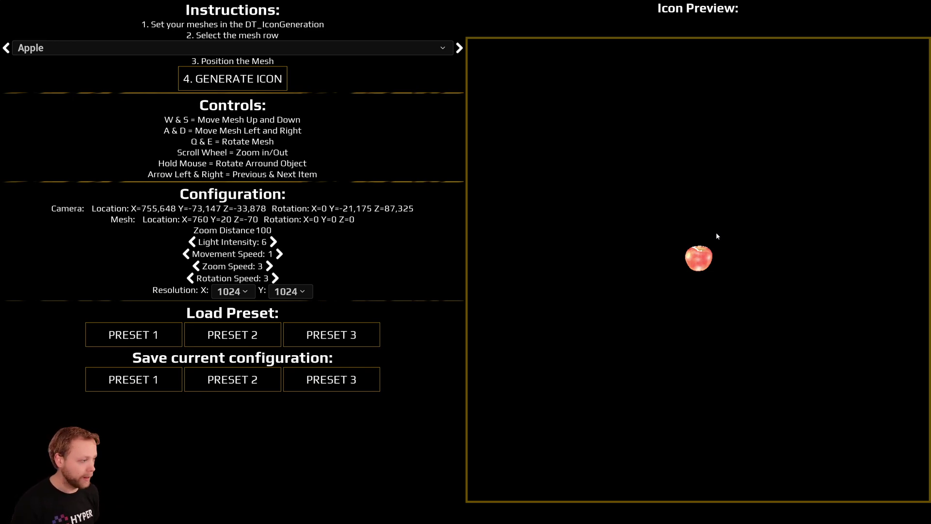
# - Zoom in on the apple, orbit the camera, and nudge it into place with WASD
pyautogui.scroll(8, 723, 237)
pyautogui.scroll(16, 732, 233)
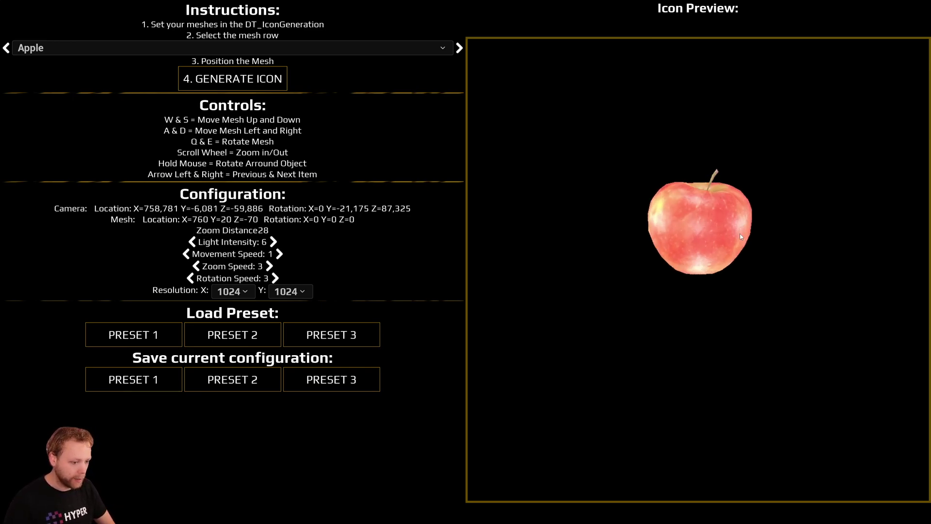
pyautogui.moveTo(732, 234); pyautogui.dragTo(741, 204)
pyautogui.press('a')
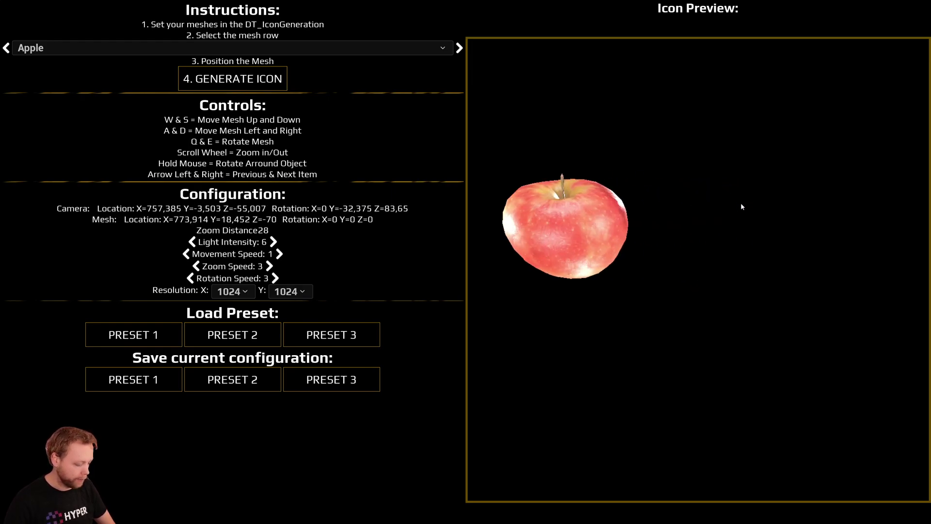
pyautogui.press('d')
pyautogui.press('s')
pyautogui.press('w')
pyautogui.press('a')
pyautogui.press('a')
pyautogui.press('d')
pyautogui.press('a')
pyautogui.press('d')
pyautogui.press('w')
pyautogui.press('s')
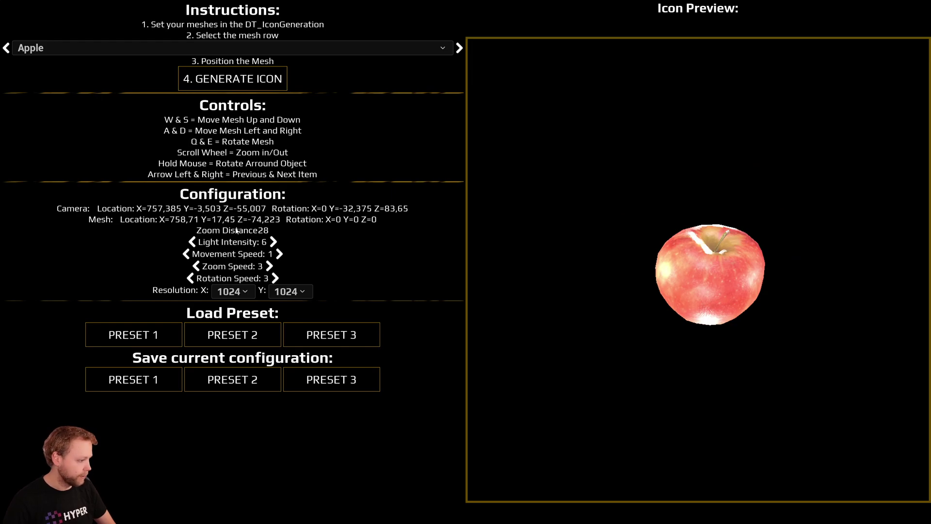
# - Lower the movement speed to 0.25 and re-center the apple in the frame
pyautogui.press('a')
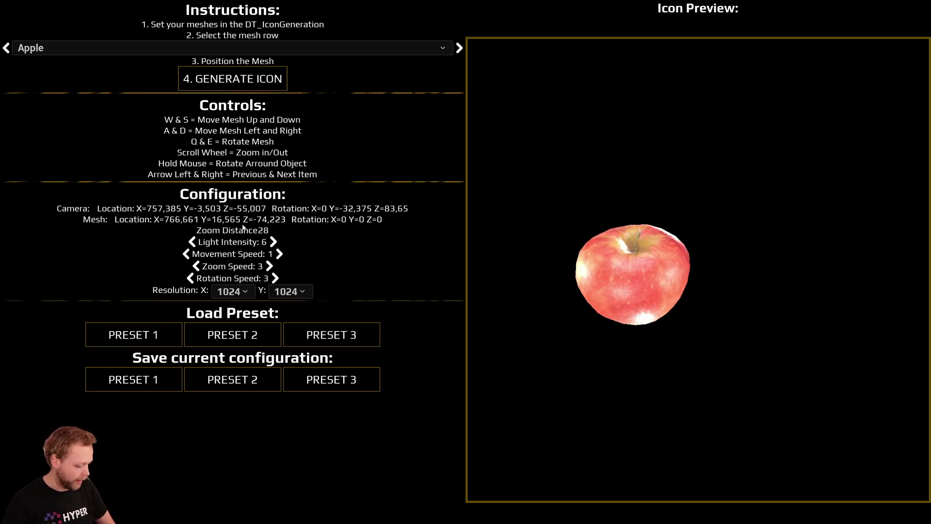
pyautogui.click(187, 256)
pyautogui.click(181, 257)
pyautogui.press('d')
pyautogui.press('w')
pyautogui.press('a')
pyautogui.press('s')
pyautogui.press('d')
pyautogui.press('w')
pyautogui.press('a')
pyautogui.press('s')
pyautogui.press('d')
pyautogui.moveTo(695, 264); pyautogui.dragTo(503, 277)
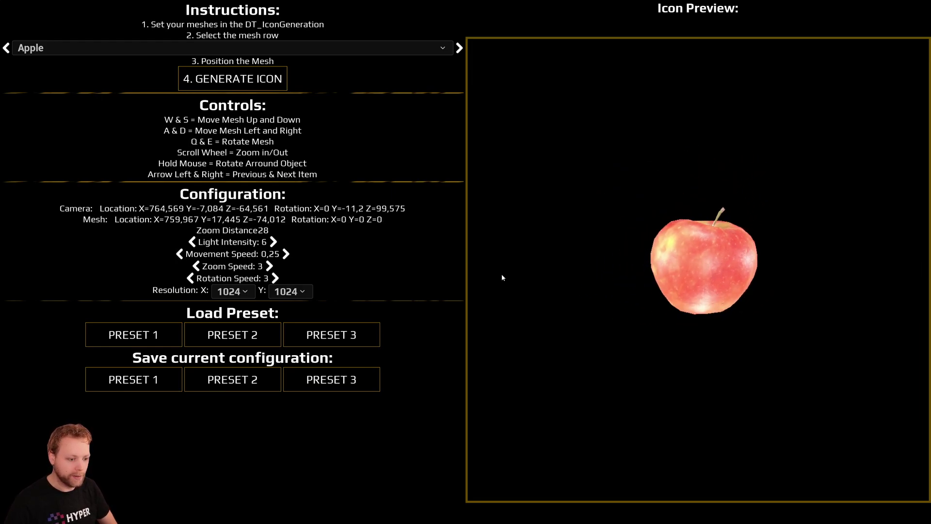
# - Dim the light intensity to 3 and fine-tune the apple's framing at zoom 19
pyautogui.click(192, 242)
pyautogui.click(191, 243)
pyautogui.click(190, 244)
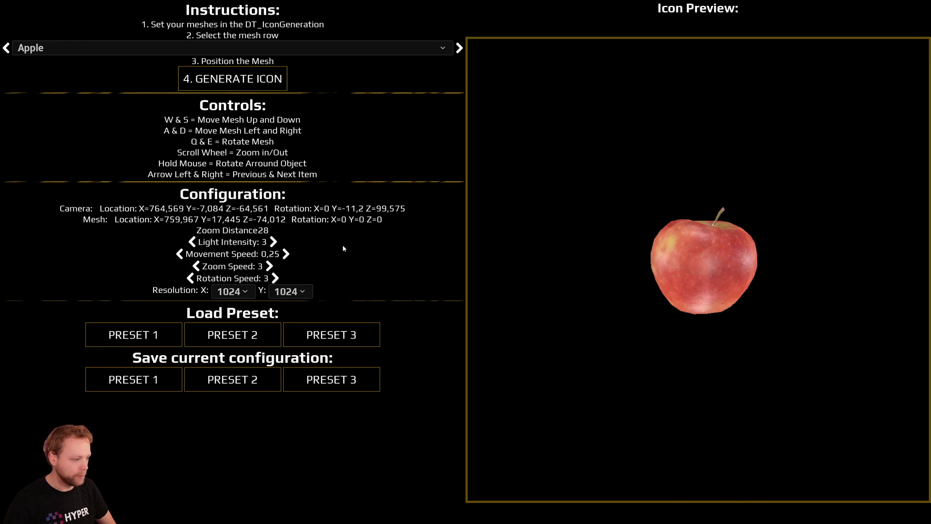
pyautogui.moveTo(331, 249); pyautogui.dragTo(766, 254)
pyautogui.press('d')
pyautogui.press('w')
pyautogui.press('a')
pyautogui.press('s')
pyautogui.scroll(4, 722, 264)
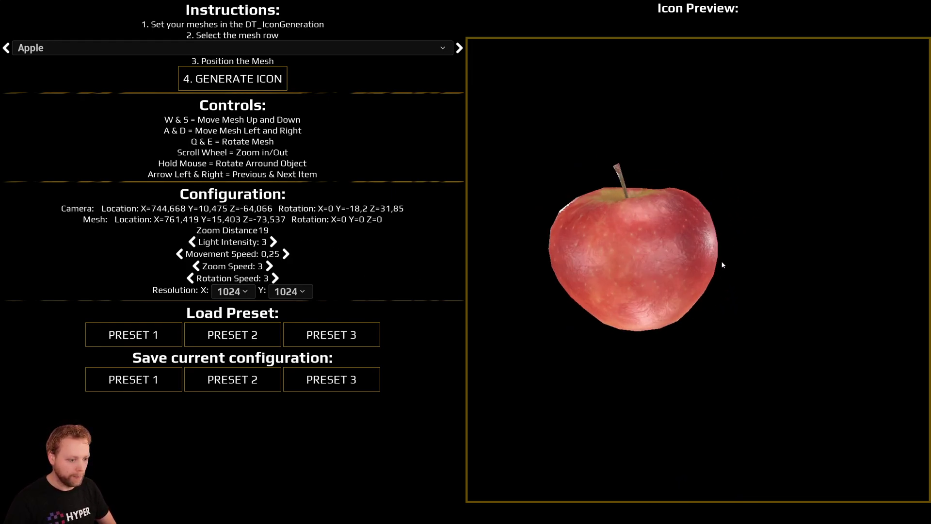
pyautogui.scroll(-1, 722, 262)
pyautogui.press('d')
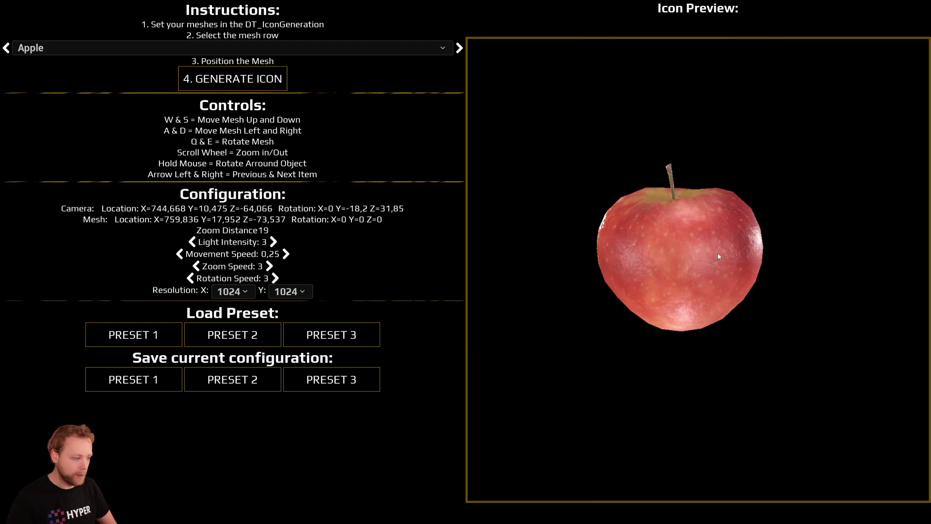
# - Lower the zoom speed to 1 and zoom in closer on the apple
pyautogui.click(197, 269)
pyautogui.click(198, 269)
pyautogui.moveTo(563, 270); pyautogui.dragTo(693, 262)
pyautogui.scroll(1, 676, 260)
pyautogui.scroll(3, 695, 264)
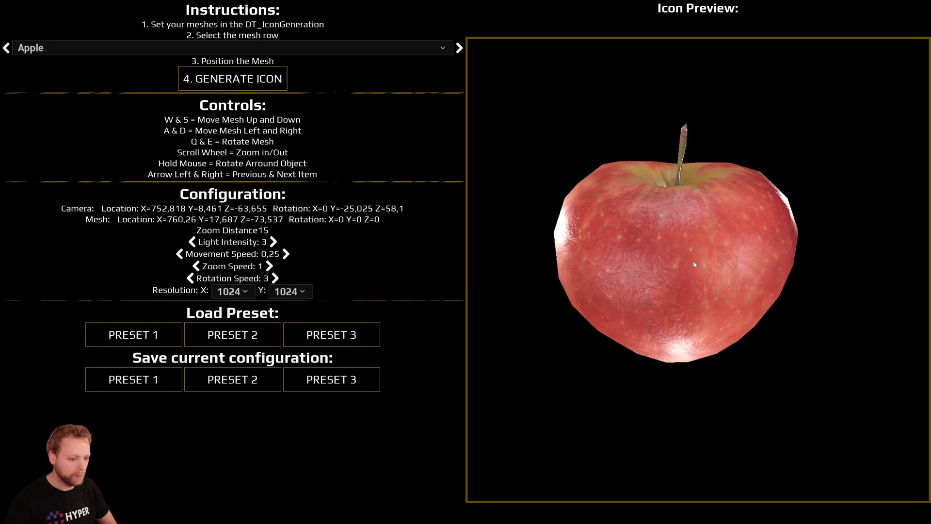
# - Try a 2048 × 2048 icon resolution
pyautogui.click(228, 291)
pyautogui.click(227, 408)
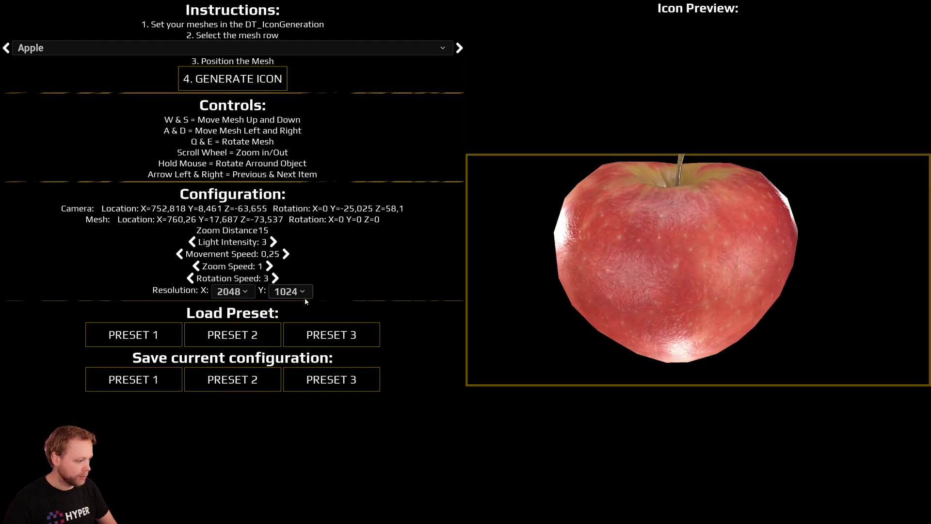
pyautogui.scroll(-8, 313, 319)
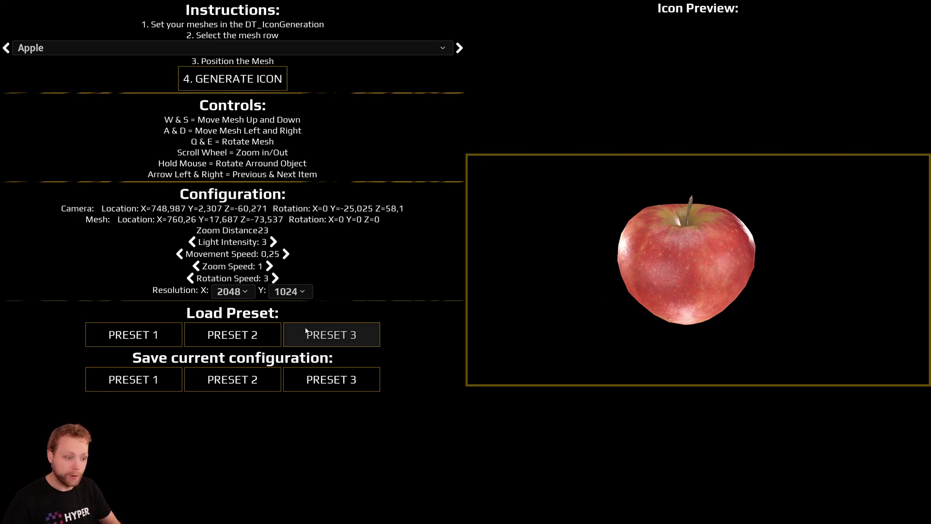
pyautogui.click(290, 291)
pyautogui.click(286, 408)
pyautogui.click(292, 292)
pyautogui.click(664, 274)
pyautogui.scroll(6, 672, 222)
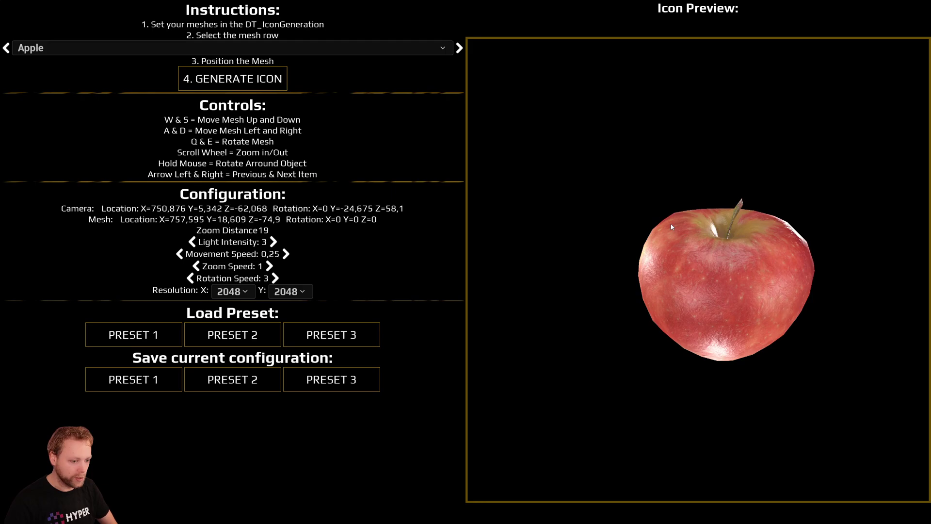
pyautogui.scroll(1, 670, 223)
# - Try smaller resolutions: widths 128, 256, 512 and heights 256, 512
pyautogui.click(232, 291)
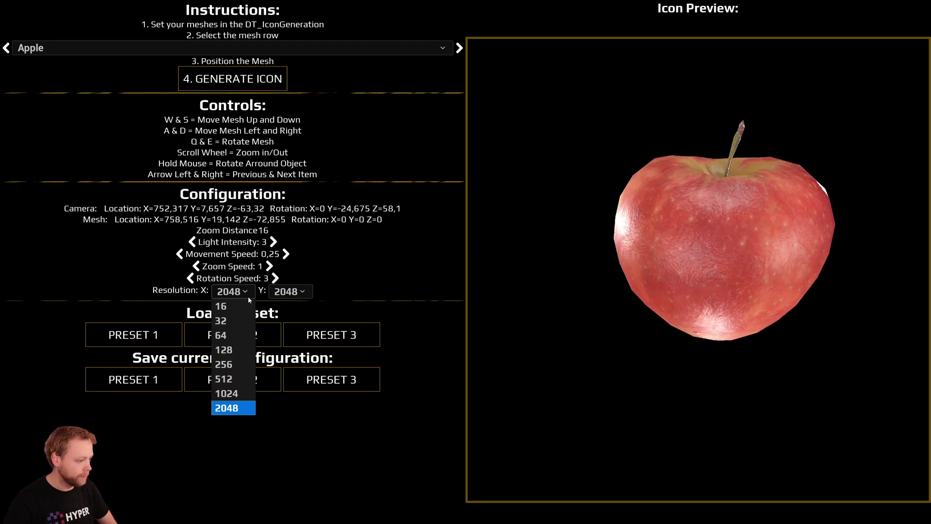
pyautogui.click(225, 349)
pyautogui.click(232, 292)
pyautogui.click(226, 364)
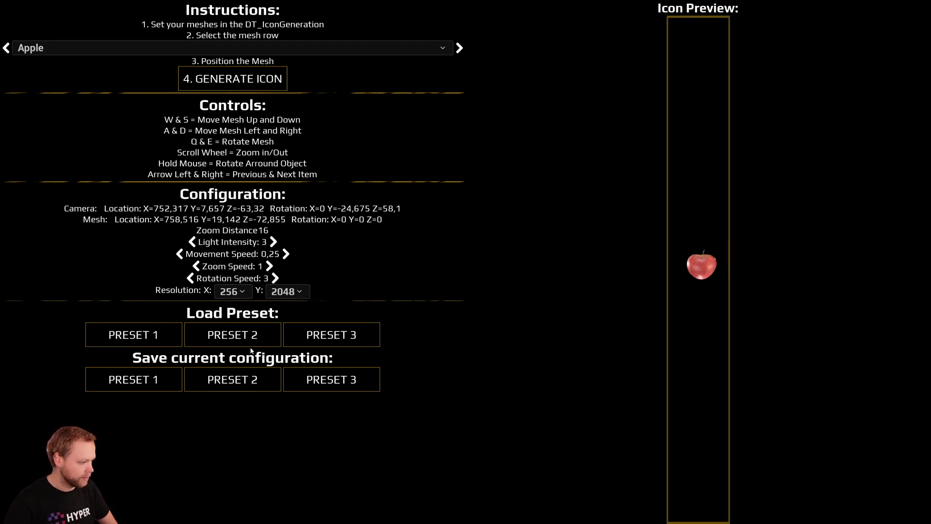
pyautogui.click(229, 293)
pyautogui.click(226, 378)
pyautogui.click(292, 291)
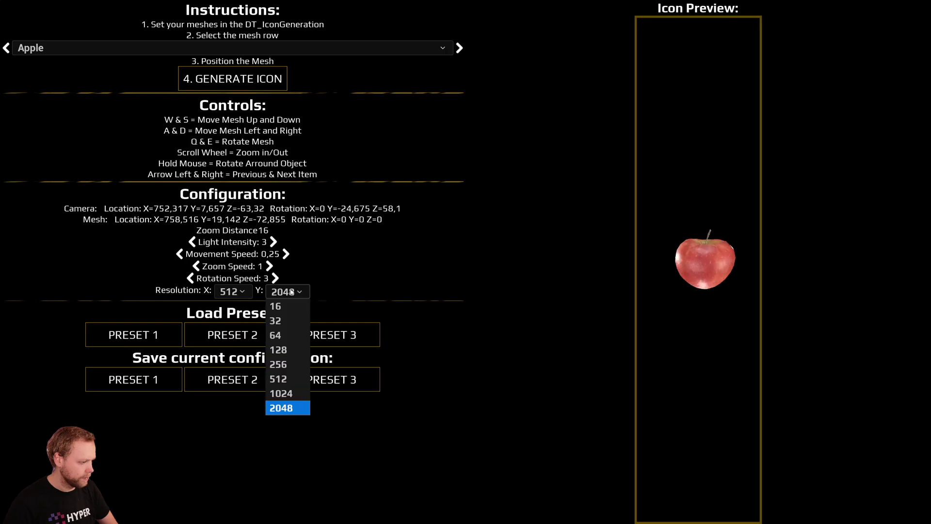
pyautogui.click(286, 369)
pyautogui.click(289, 291)
pyautogui.click(286, 380)
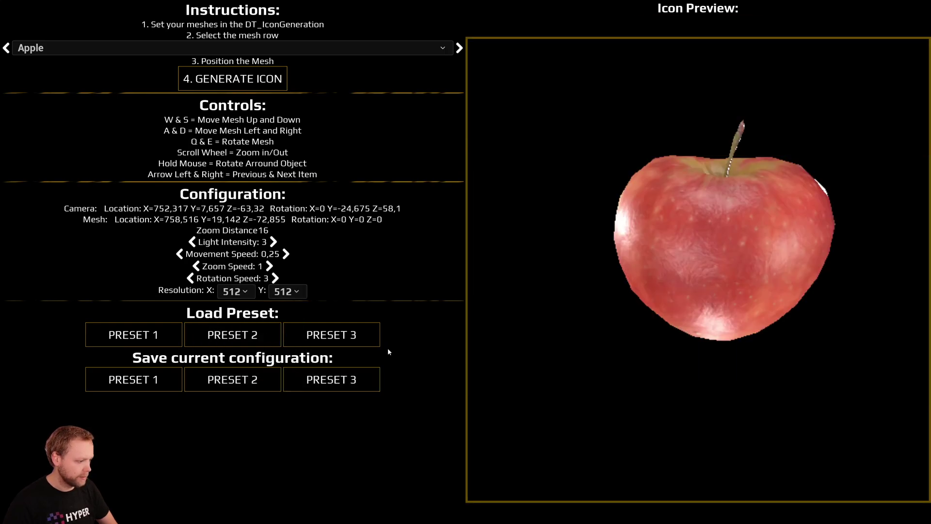
# - Set the icon resolution back to 1024 × 1024
pyautogui.click(226, 293)
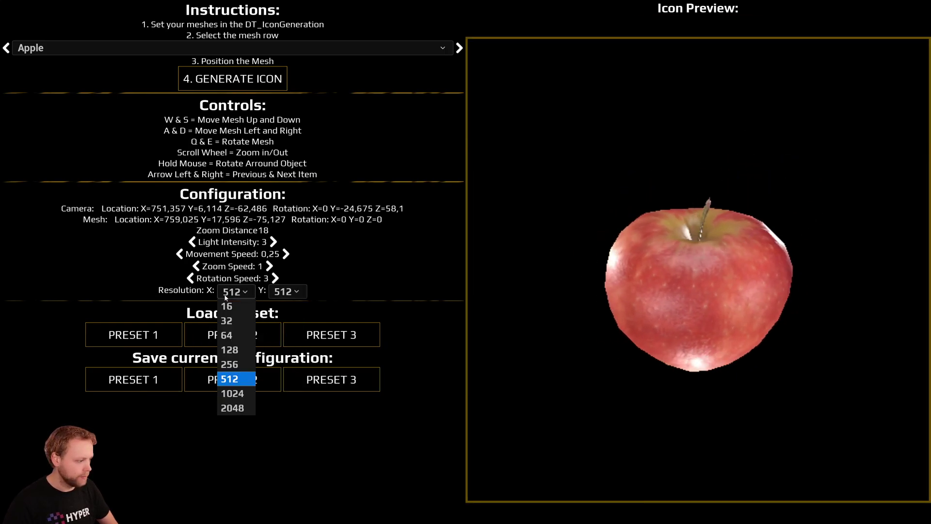
pyautogui.click(232, 393)
pyautogui.click(290, 292)
pyautogui.click(286, 395)
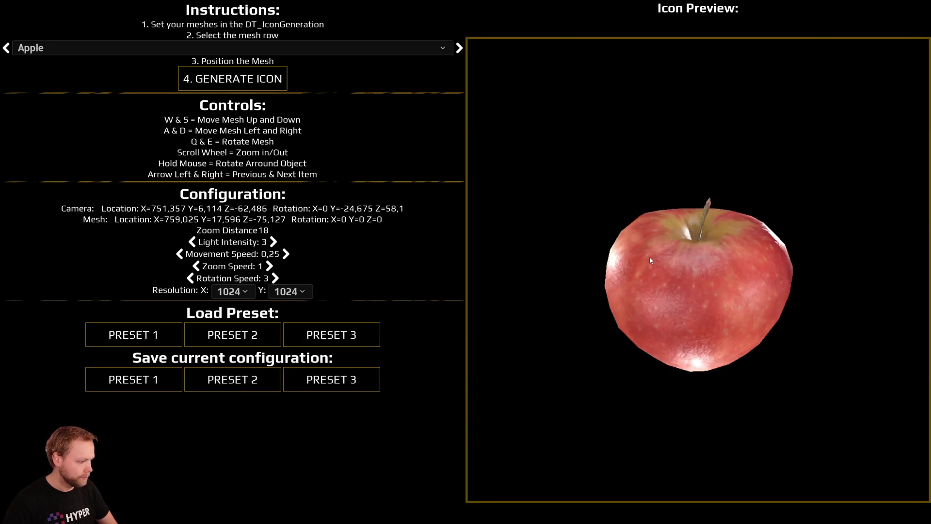
# - Zoom in, shift the apple sideways, and rotate it with Q/E to tilt it slightly
pyautogui.scroll(4, 650, 258)
pyautogui.moveTo(650, 258); pyautogui.dragTo(594, 233)
pyautogui.press('d')
pyautogui.press('a')
pyautogui.moveTo(685, 265); pyautogui.dragTo(781, 265)
pyautogui.press('q')
pyautogui.press('e')
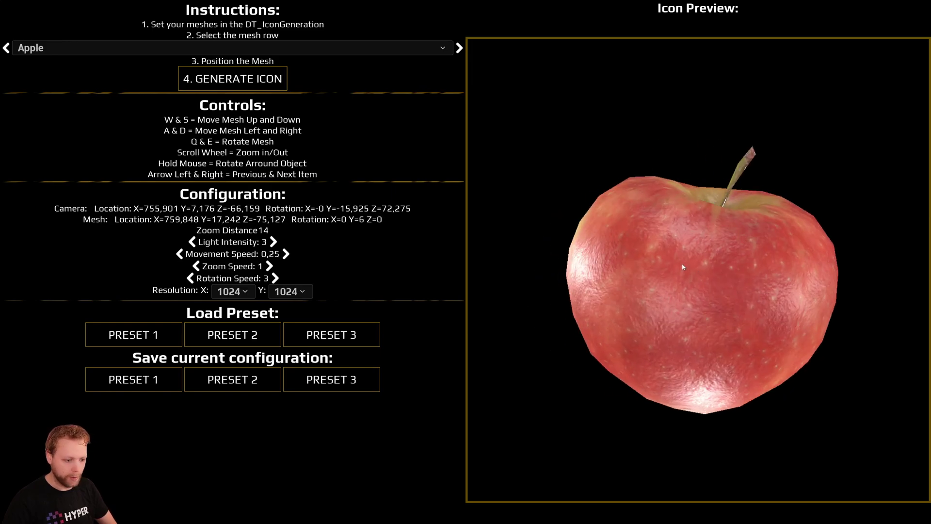
pyautogui.press('q')
pyautogui.moveTo(685, 265); pyautogui.dragTo(729, 251)
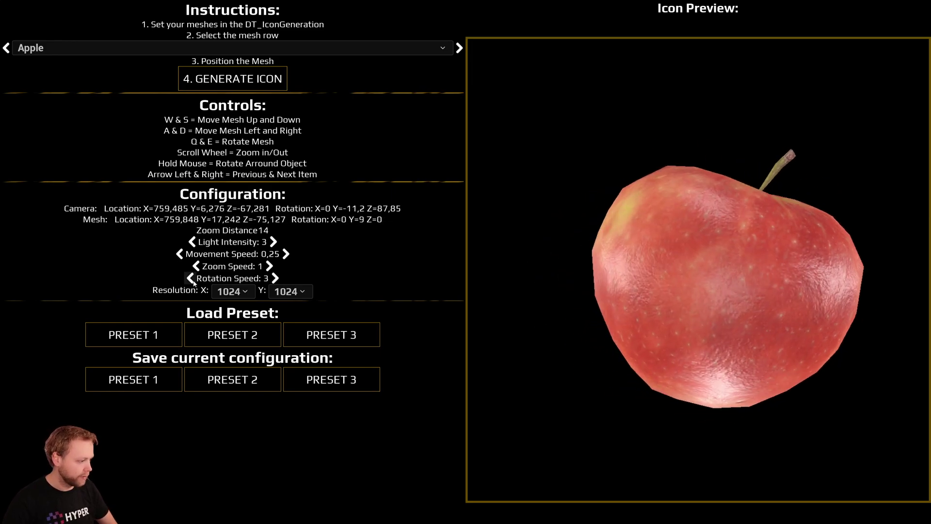
# - Lower the rotation speed to 1 and rotate the apple a little further
pyautogui.click(190, 278)
pyautogui.click(191, 279)
pyautogui.moveTo(630, 274); pyautogui.dragTo(778, 275)
pyautogui.press('e')
pyautogui.press('e')
pyautogui.press('e')
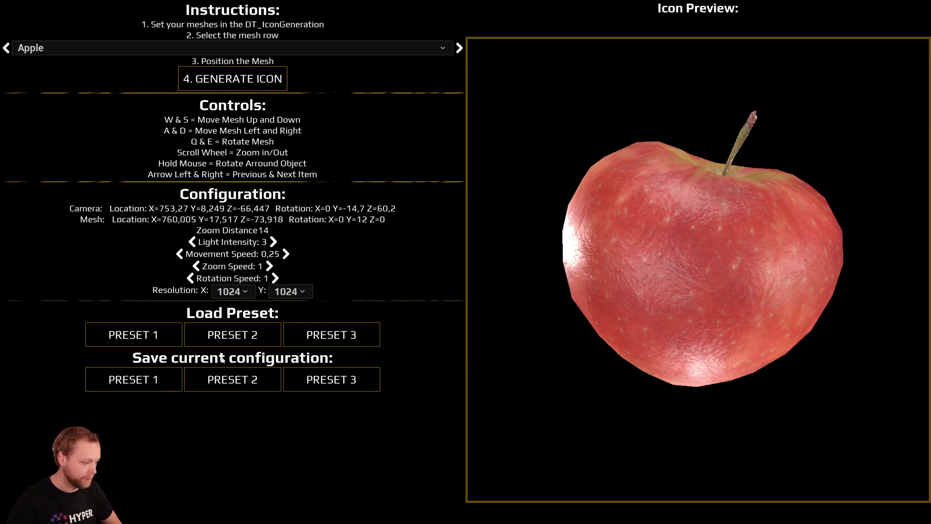
# - Relaunch the icon creator, load Preset 1, and zoom out to distance 19
pyautogui.press('Escape')
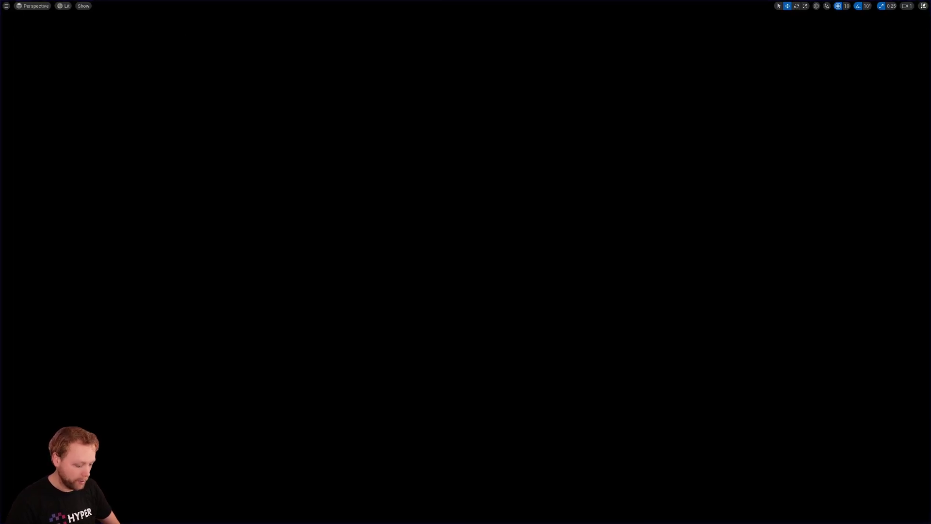
pyautogui.hotkey('alt', 'p')
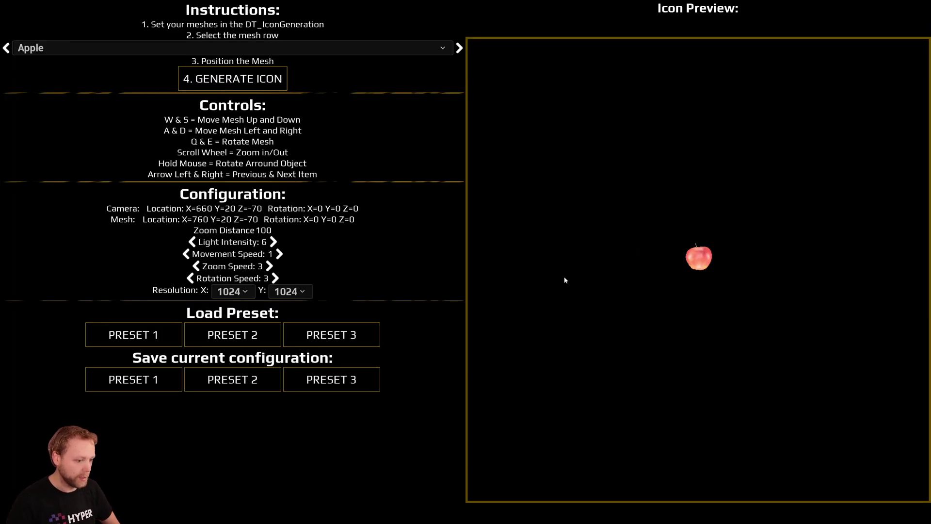
pyautogui.click(152, 341)
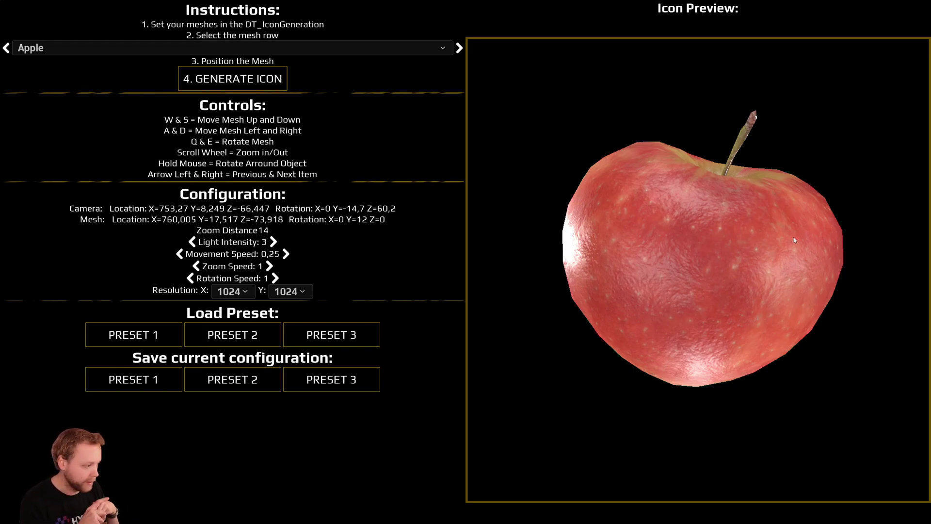
pyautogui.scroll(-5, 749, 227)
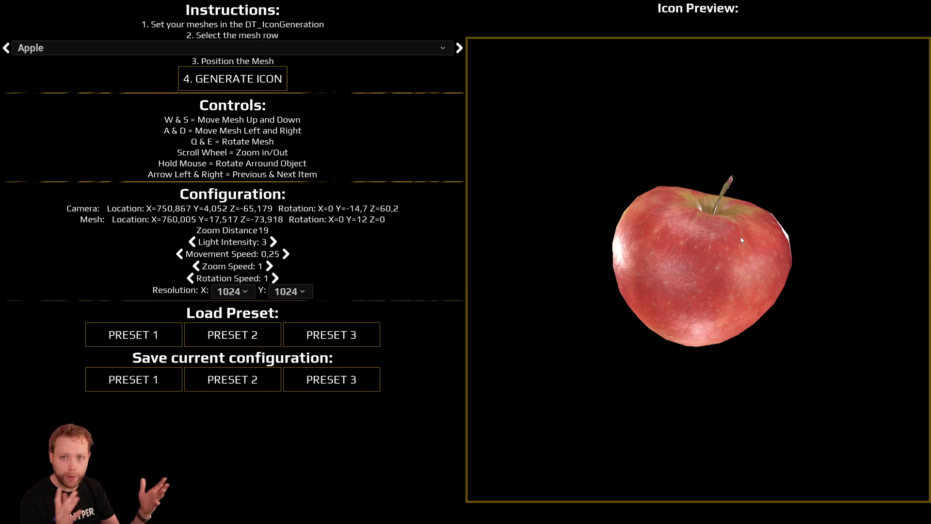
pyautogui.click(306, 48)
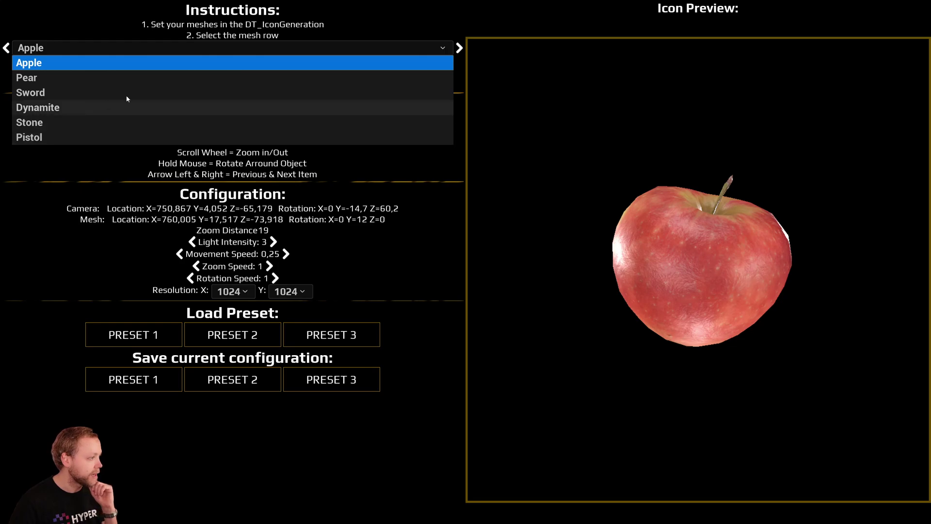
pyautogui.click(352, 45)
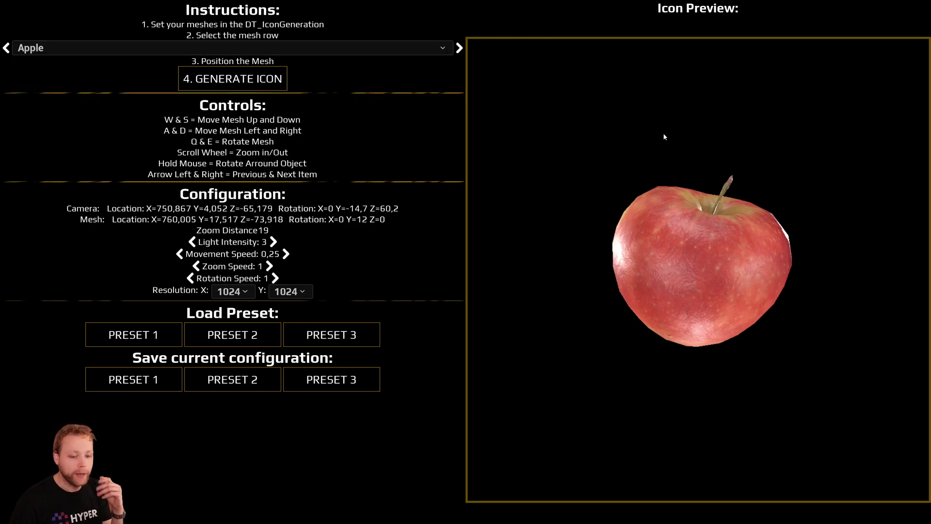
pyautogui.click(448, 52)
pyautogui.click(44, 77)
pyautogui.click(49, 52)
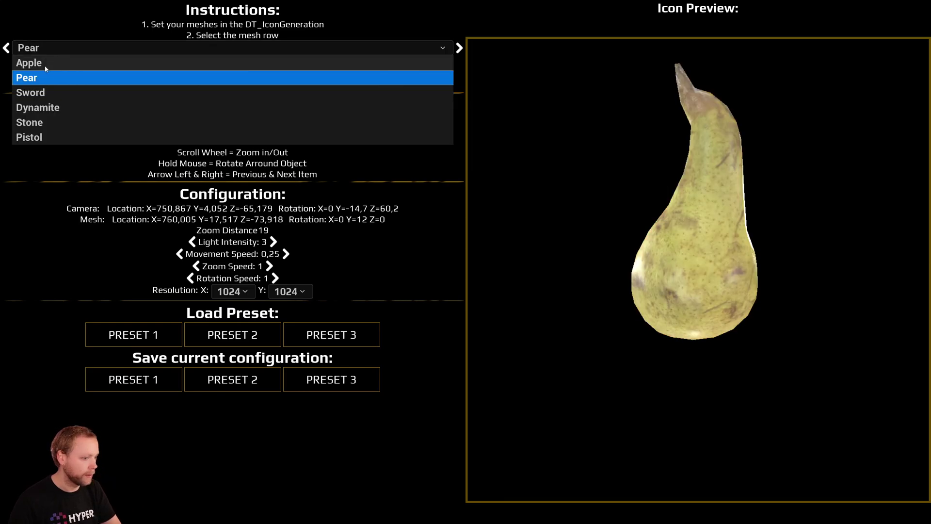
pyautogui.click(46, 65)
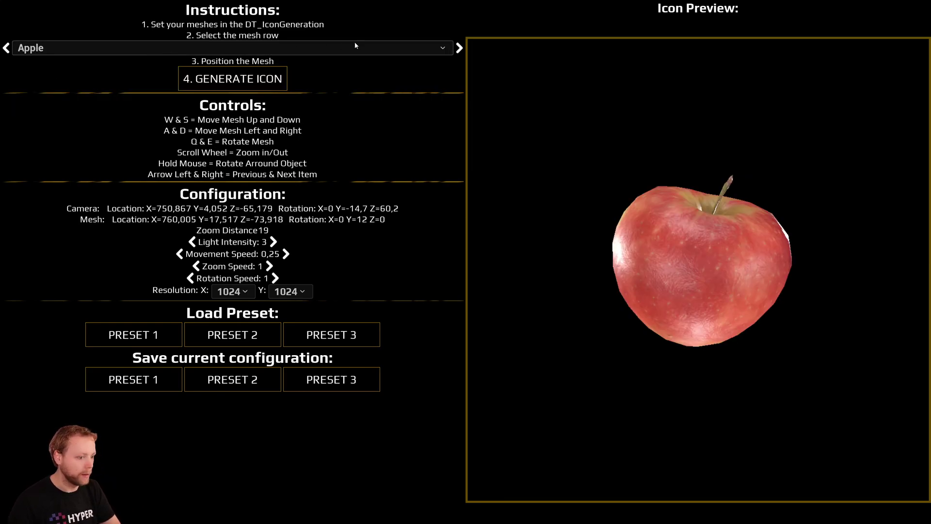
pyautogui.click(459, 48)
pyautogui.press('Left')
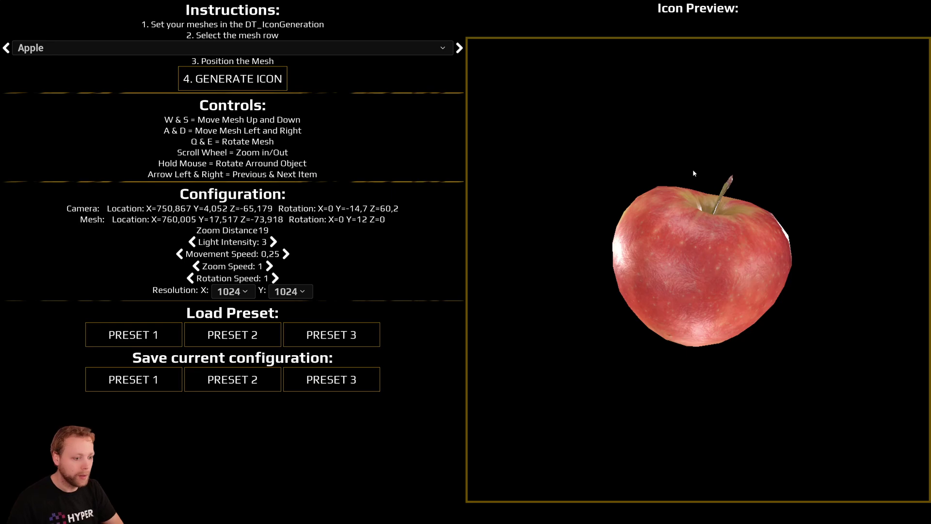
pyautogui.press('Right')
pyautogui.press('Right')
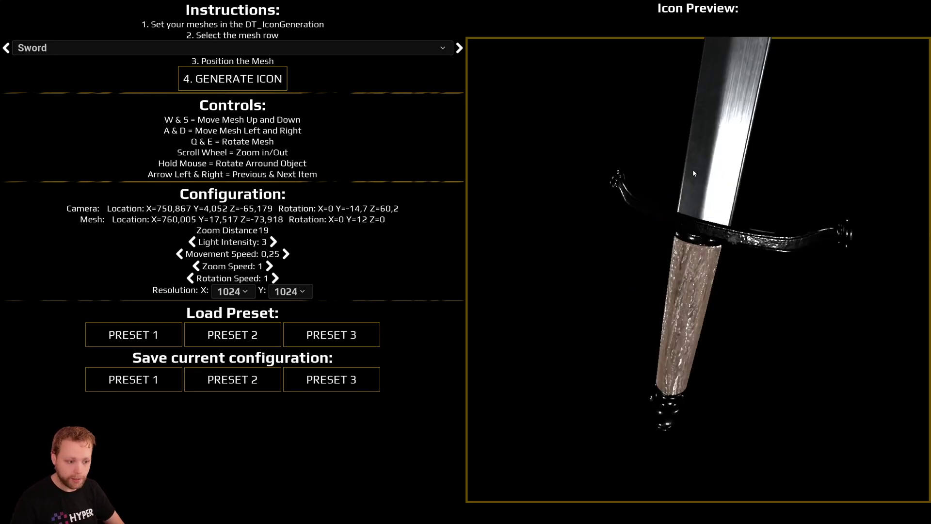
pyautogui.press('Left')
pyautogui.press('Right')
pyautogui.press('Right')
pyautogui.press('Right')
pyautogui.press('Right')
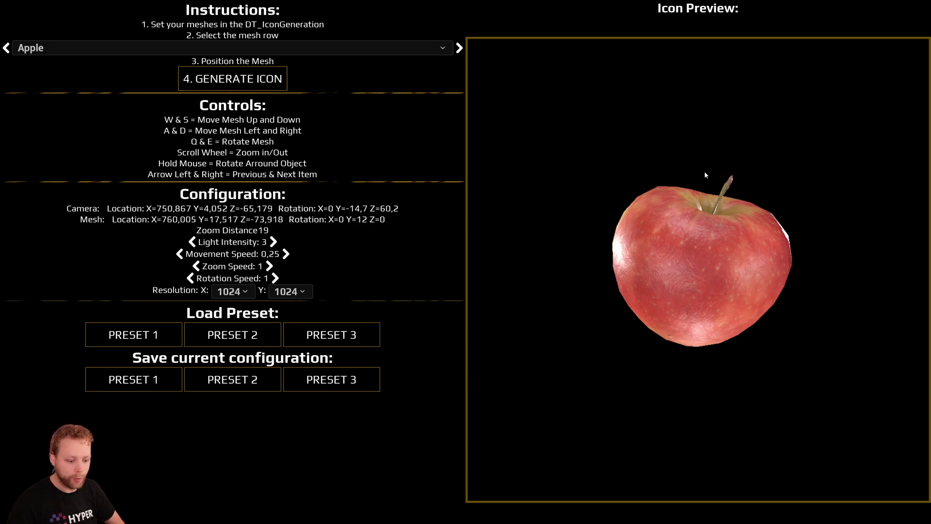
# - Frame the Pear mesh by rotating, zooming in and shifting it down and left
pyautogui.press('Right')
pyautogui.moveTo(705, 172); pyautogui.dragTo(750, 224)
pyautogui.press('e')
pyautogui.press('s')
pyautogui.scroll(1, 754, 214)
pyautogui.press('a')
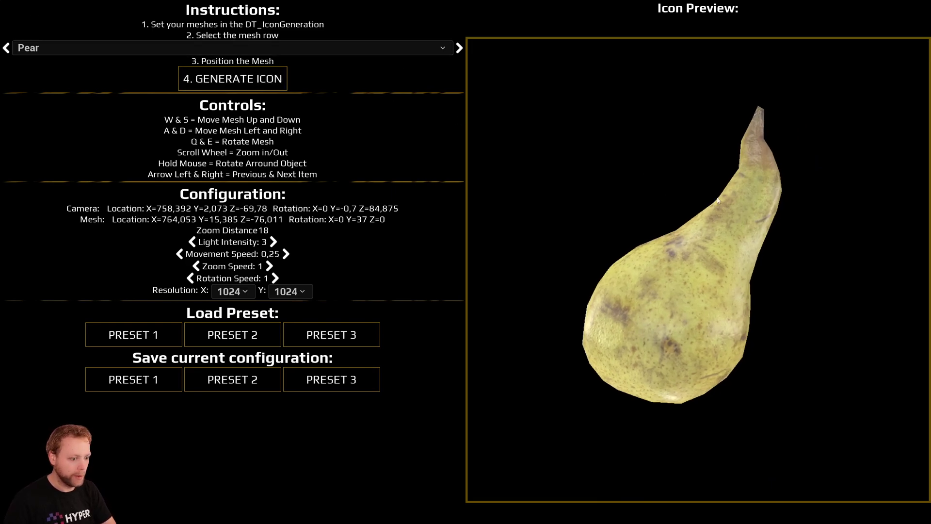
# - Frame the Sword mesh by zooming out, rotating it and shifting it into place
pyautogui.press('Right')
pyautogui.scroll(-20, 723, 209)
pyautogui.press('a')
pyautogui.press('s')
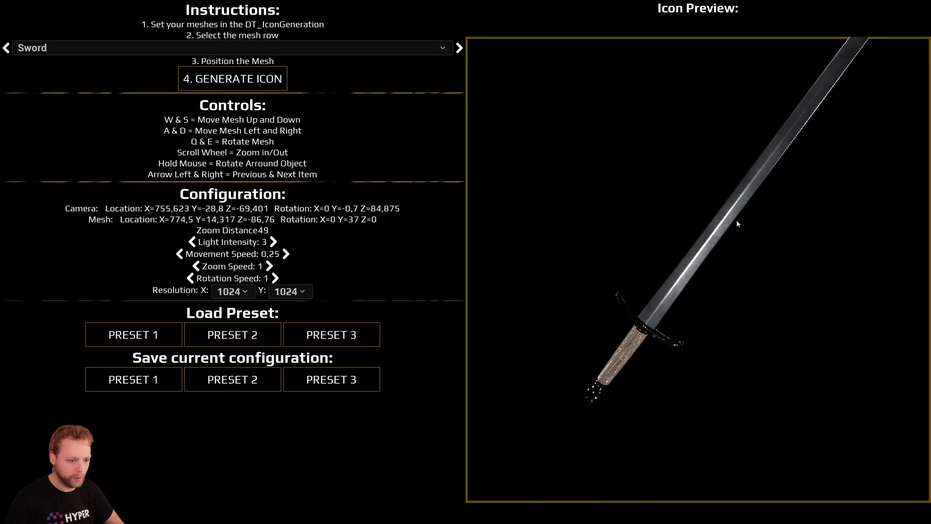
pyautogui.press('s')
pyautogui.press('a')
pyautogui.scroll(-4, 736, 221)
pyautogui.press('e')
pyautogui.press('a')
pyautogui.moveTo(732, 226); pyautogui.dragTo(751, 247)
pyautogui.press('w')
pyautogui.moveTo(265, 248); pyautogui.dragTo(265, 246)
# - Raise the light intensity to 5, then advance to the Dynamite mesh
pyautogui.click(273, 242)
pyautogui.click(274, 242)
pyautogui.moveTo(409, 188); pyautogui.dragTo(410, 188)
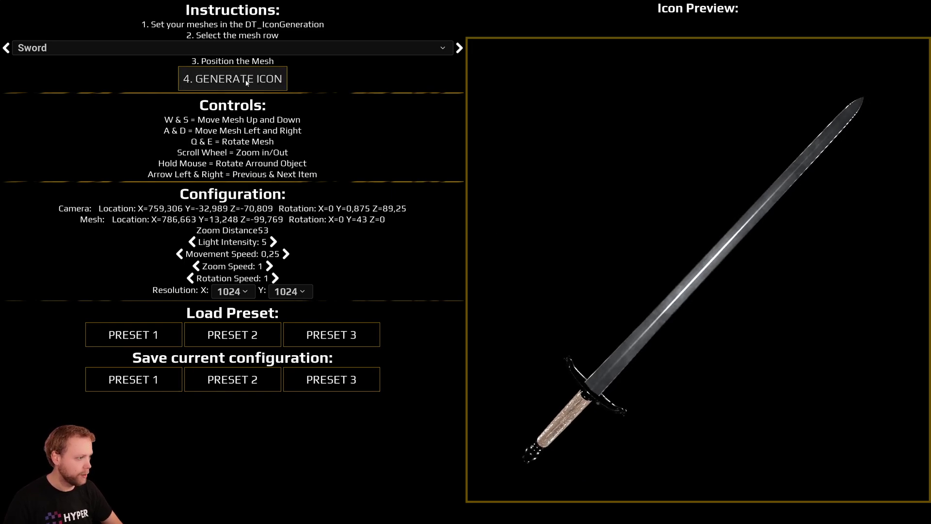
pyautogui.press('Right')
pyautogui.moveTo(694, 273); pyautogui.dragTo(768, 319)
# - Frame the dynamite by rotating it with Q/E and adjusting the zoom
pyautogui.press('e')
pyautogui.press('q')
pyautogui.scroll(-5, 662, 324)
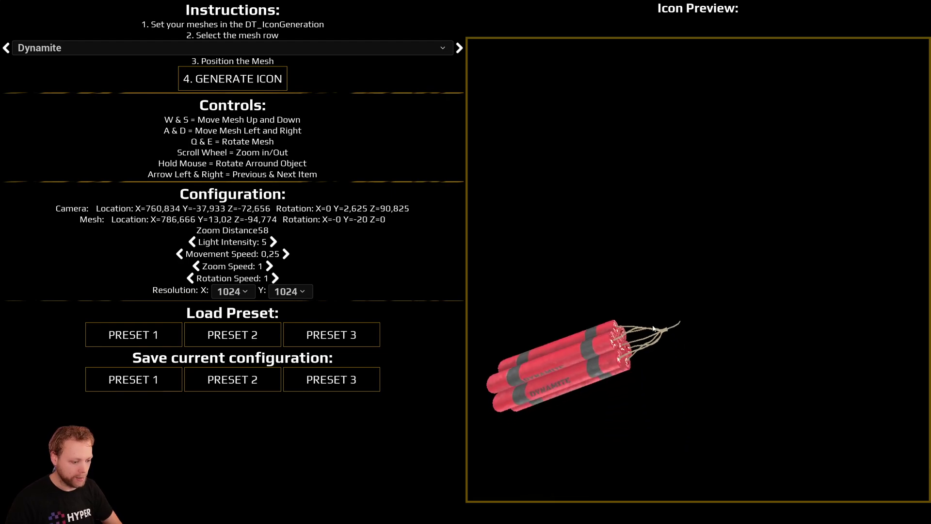
pyautogui.scroll(5, 658, 307)
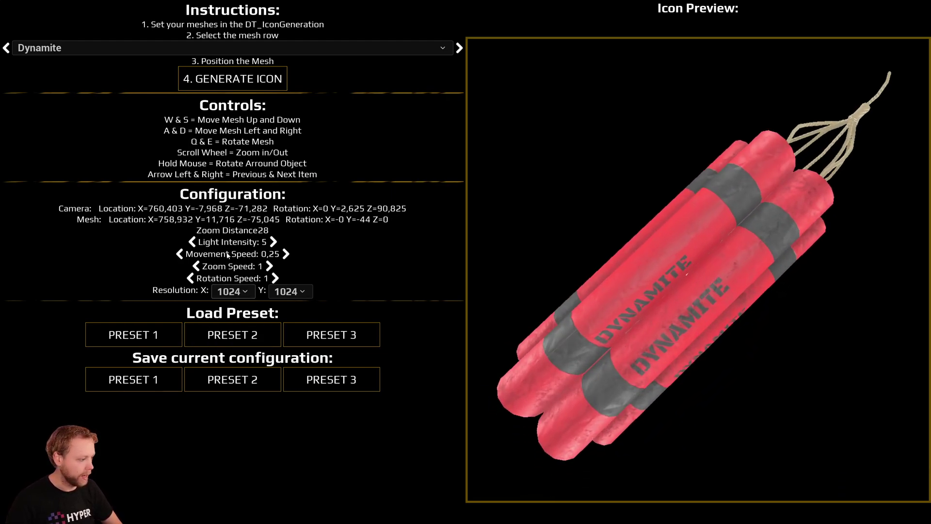
pyautogui.moveTo(864, 223); pyautogui.dragTo(848, 228)
# - Switch to the Stone mesh, zoom out and rotate it
pyautogui.press('Right')
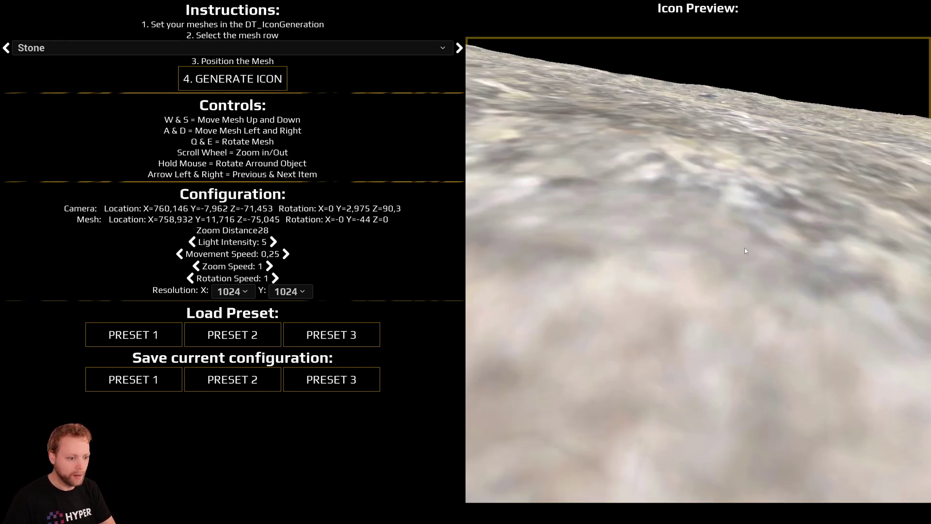
pyautogui.scroll(-17, 745, 249)
pyautogui.moveTo(753, 246); pyautogui.dragTo(849, 274)
pyautogui.press('e')
pyautogui.scroll(-7, 763, 265)
pyautogui.press('e')
pyautogui.scroll(-7, 764, 267)
pyautogui.scroll(20, 755, 266)
# - Rotate the stone to about Y 79 and shift it into place in the frame
pyautogui.press('w')
pyautogui.press('e')
pyautogui.press('s')
pyautogui.press('d')
pyautogui.scroll(5, 754, 267)
pyautogui.press('d')
# - Advance to the Pistol mesh and zoom in to distance 20
pyautogui.press('d')
pyautogui.press('a')
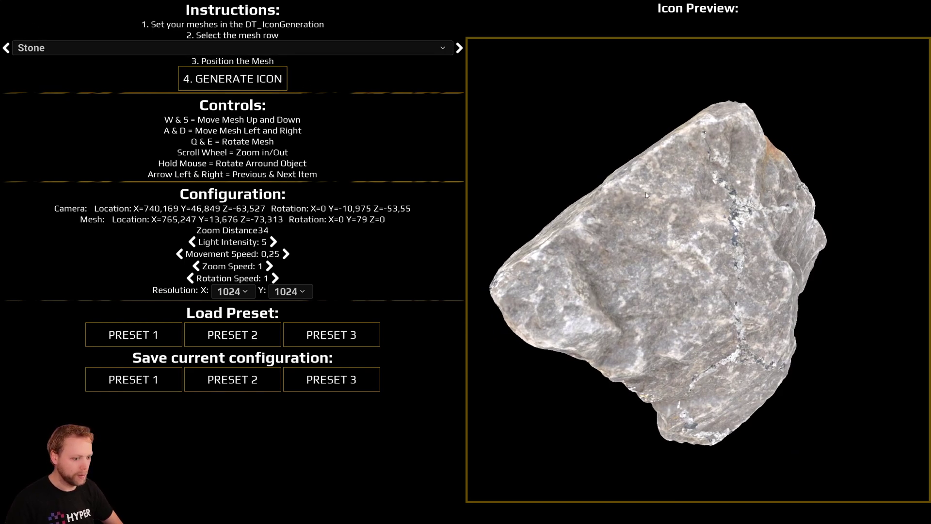
pyautogui.moveTo(698, 228); pyautogui.dragTo(885, 41)
pyautogui.press('Right')
pyautogui.scroll(6, 723, 248)
# - Frame the pistol close and angled at zoom distance 20 with mesh rotation Y 86
pyautogui.press('a')
pyautogui.scroll(6, 699, 279)
pyautogui.press('e')
pyautogui.press('q')
pyautogui.scroll(-5, 699, 279)
pyautogui.moveTo(699, 279); pyautogui.dragTo(682, 260)
pyautogui.press('d')
pyautogui.press('s')
pyautogui.scroll(8, 699, 279)
pyautogui.press('w')
pyautogui.scroll(-1, 699, 279)
pyautogui.press('d')
pyautogui.press('a')
pyautogui.press('a')
pyautogui.press('a')
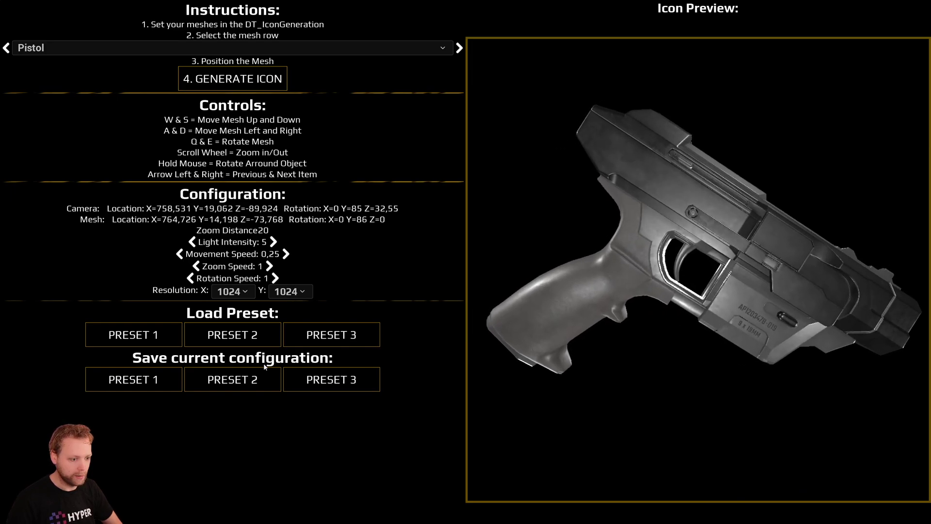
# - Generate the icon textures, end the creator session, and browse to Icon_Creator > Icon_Generation
pyautogui.click(224, 87)
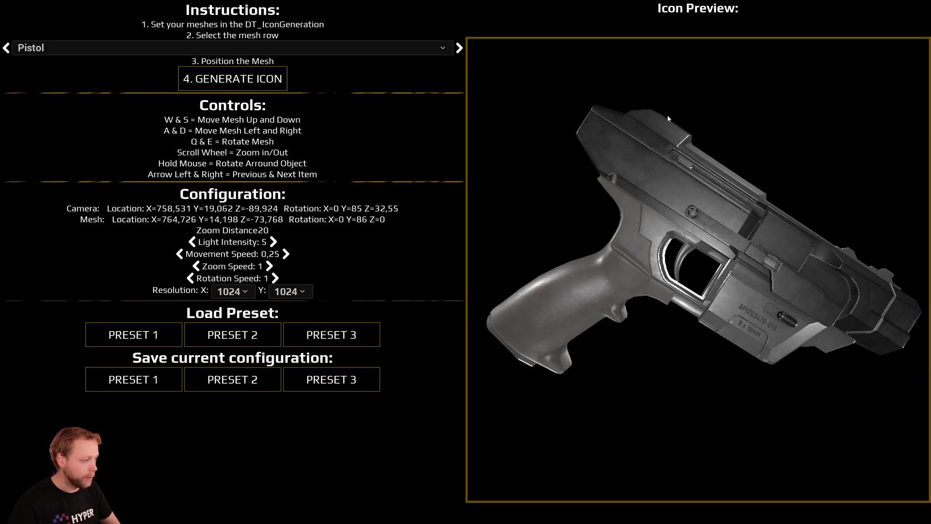
pyautogui.press('Escape')
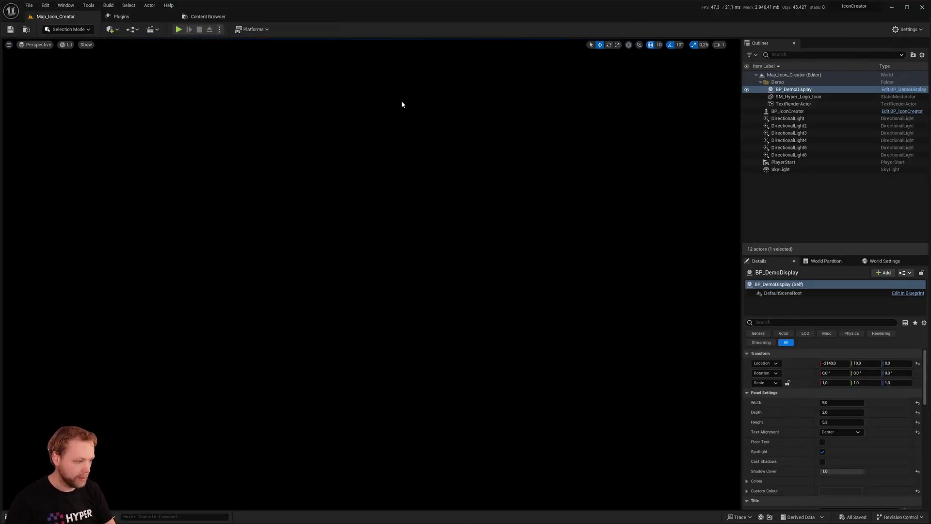
pyautogui.click(207, 16)
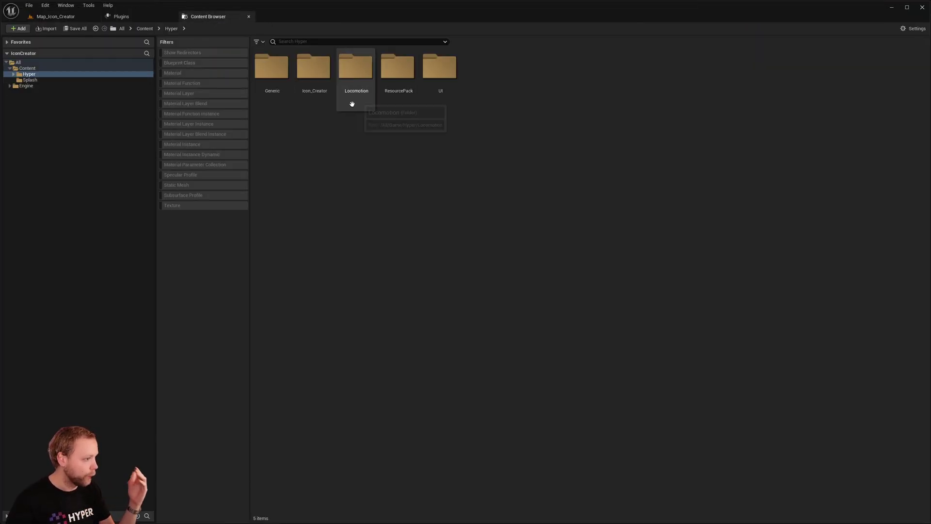
pyautogui.doubleClick(314, 73)
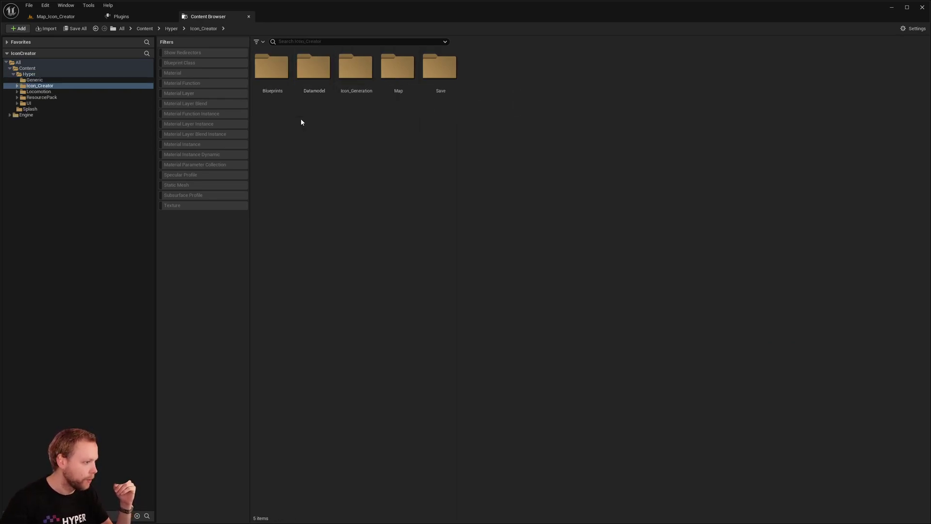
pyautogui.doubleClick(353, 91)
# - Select T_Icon_SK_Pistol among the six generated icon textures
pyautogui.click(440, 71)
pyautogui.keyDown('shift'); pyautogui.click(655, 88); pyautogui.keyUp('shift')
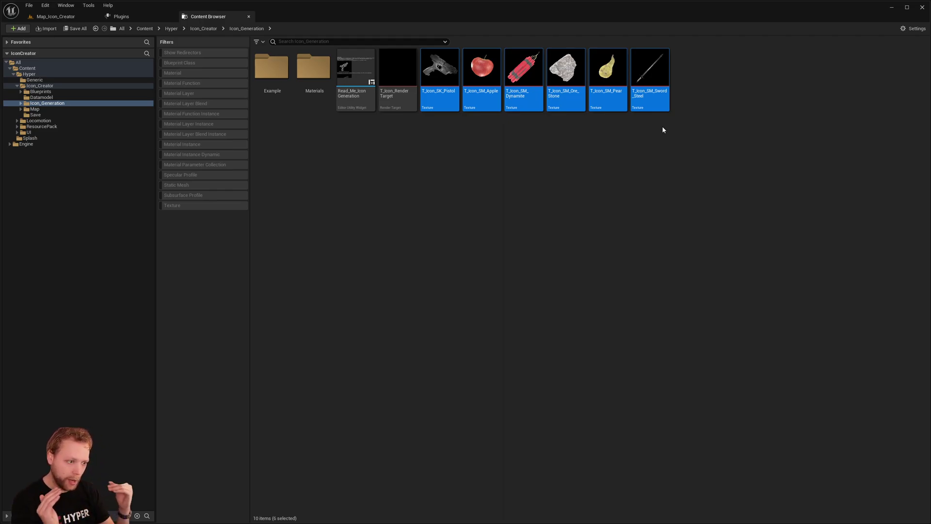
pyautogui.click(555, 189)
pyautogui.click(433, 85)
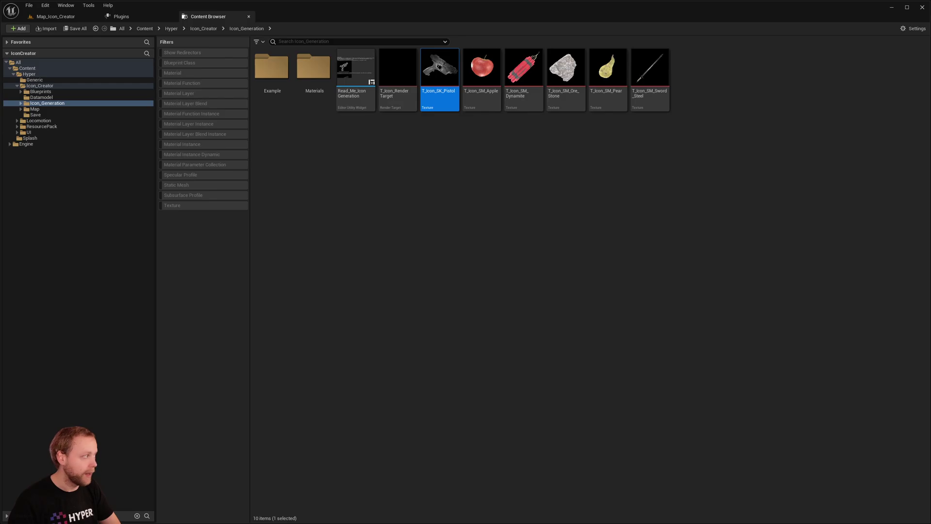
# - Open T_Icon_SK_Pistol and turn off its alpha channel to view it in full colour
pyautogui.doubleClick(440, 68)
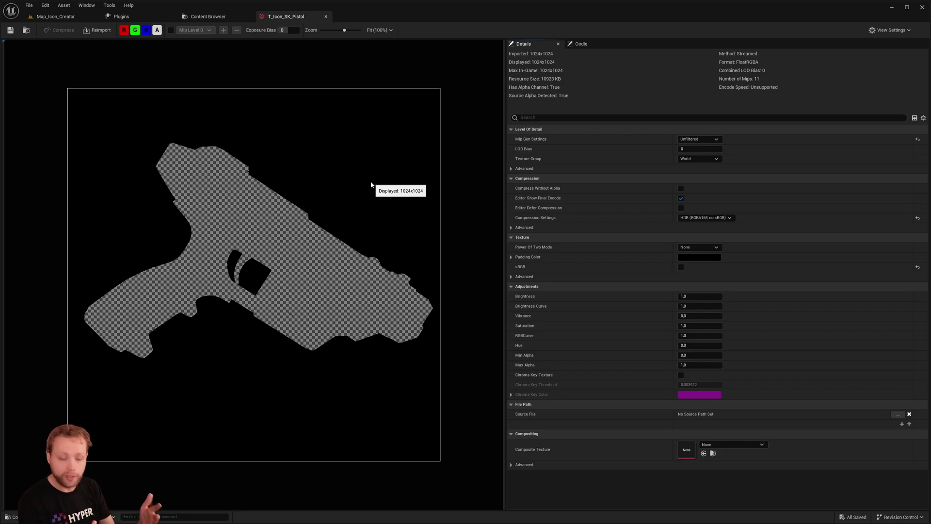
pyautogui.click(159, 31)
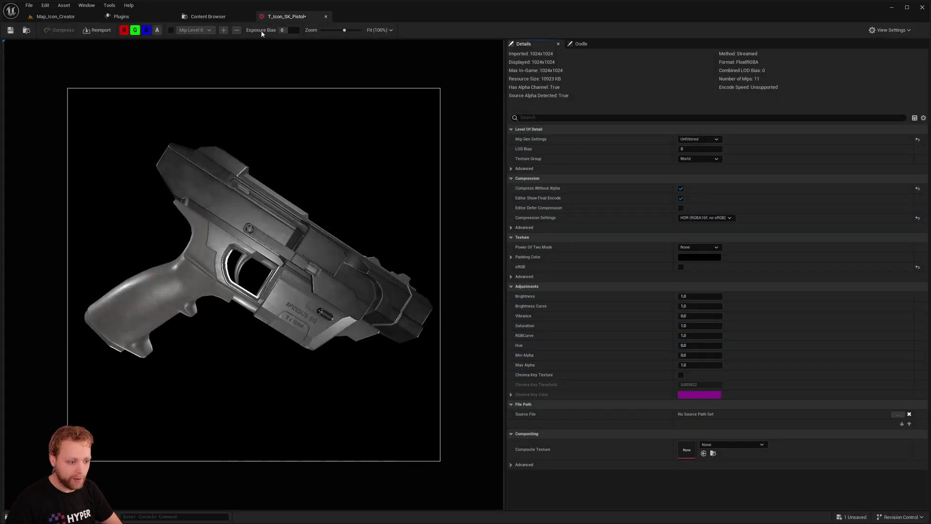
# - Open T_Icon_SM_Apple, enable Compress Without Alpha, view it in full colour, and save
pyautogui.click(206, 22)
pyautogui.doubleClick(483, 75)
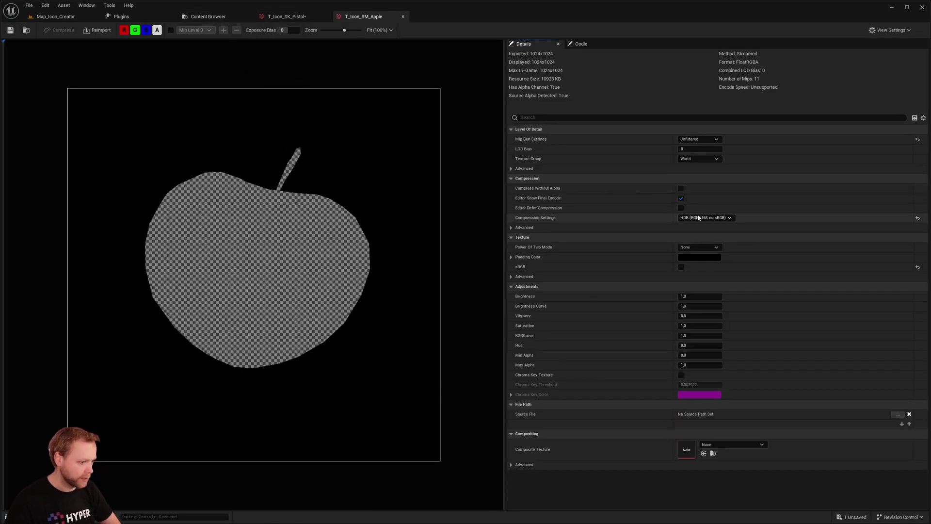
pyautogui.click(680, 189)
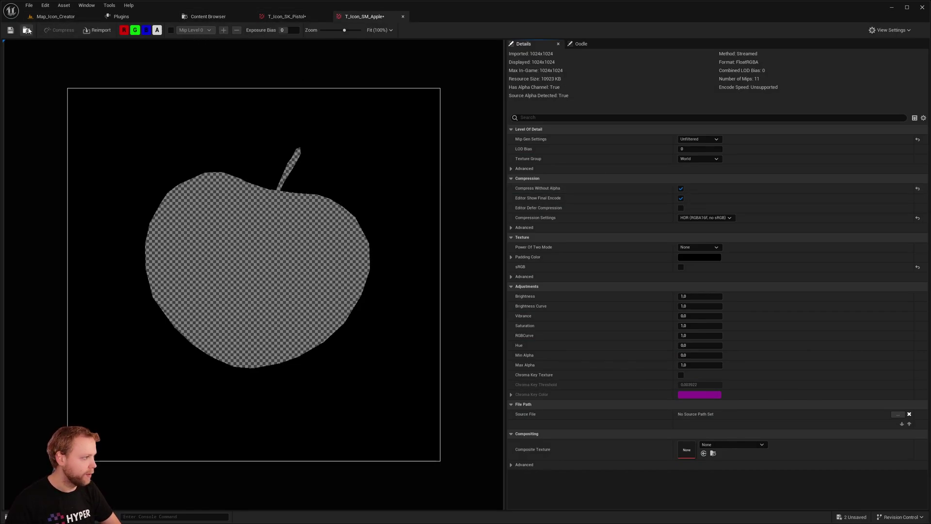
pyautogui.click(10, 30)
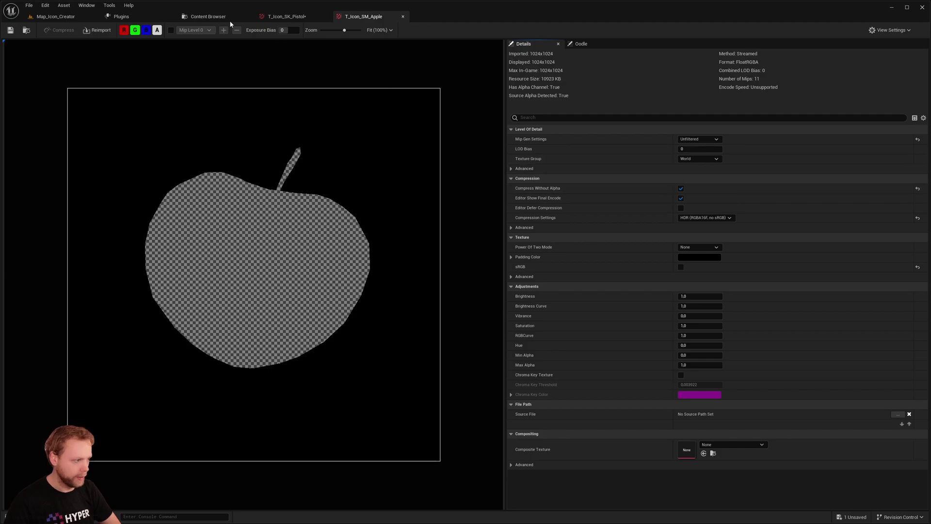
pyautogui.click(158, 30)
pyautogui.click(10, 30)
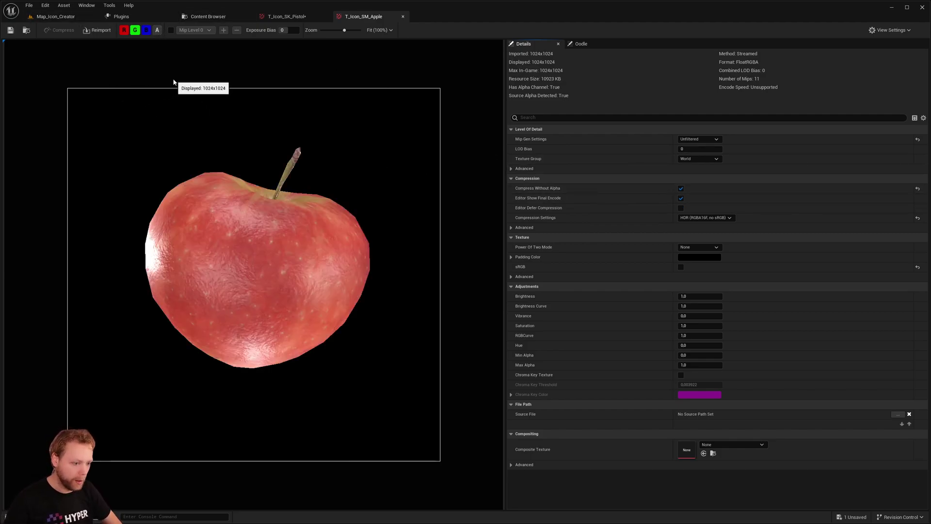
# - Set the apple texture to Default (DXT1/5) compression, save, and close both texture editors
pyautogui.click(702, 218)
pyautogui.click(701, 225)
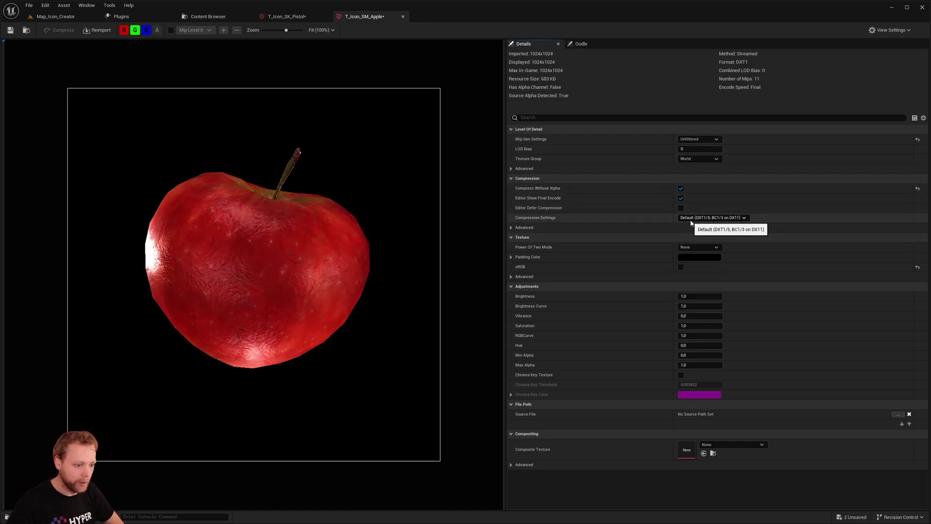
pyautogui.click(11, 30)
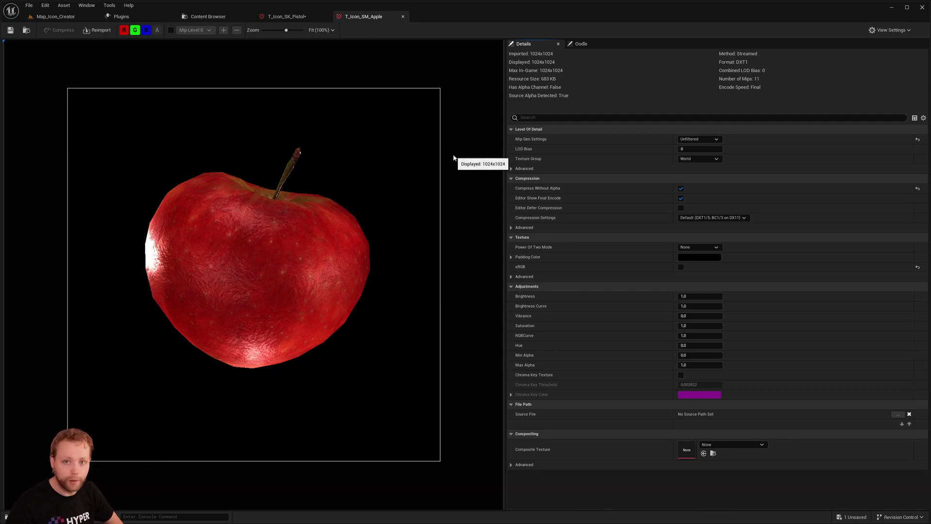
pyautogui.click(403, 17)
pyautogui.click(326, 17)
pyautogui.click(406, 125)
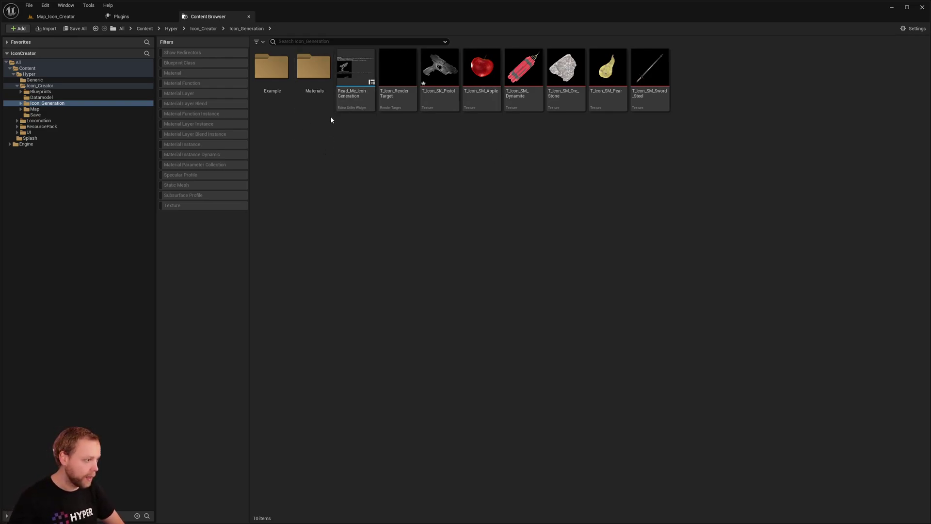
pyautogui.click(356, 95)
pyautogui.rightClick(352, 80)
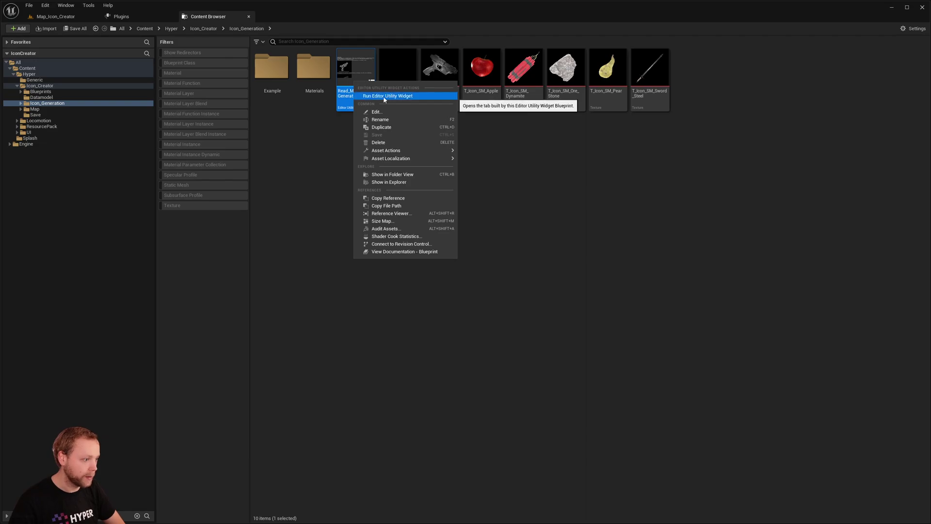
pyautogui.click(376, 95)
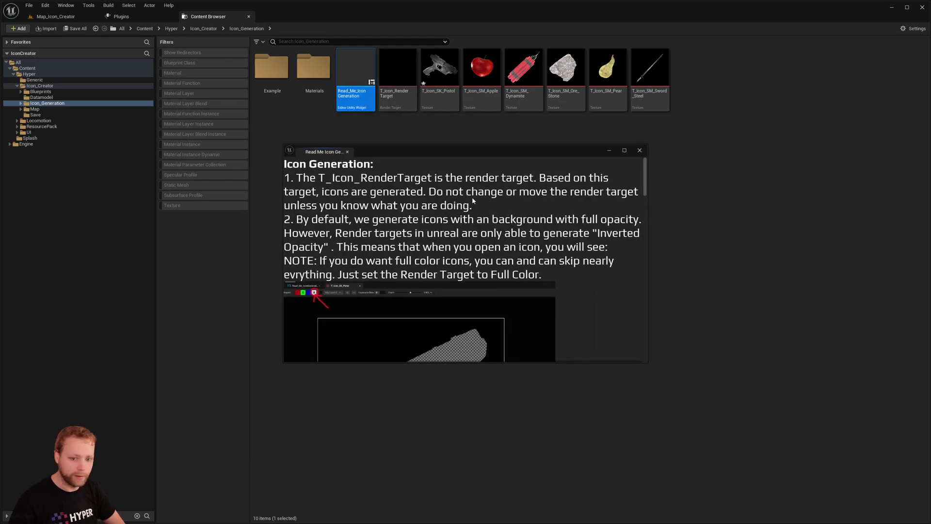
pyautogui.scroll(-3, 507, 223)
pyautogui.scroll(-6, 505, 230)
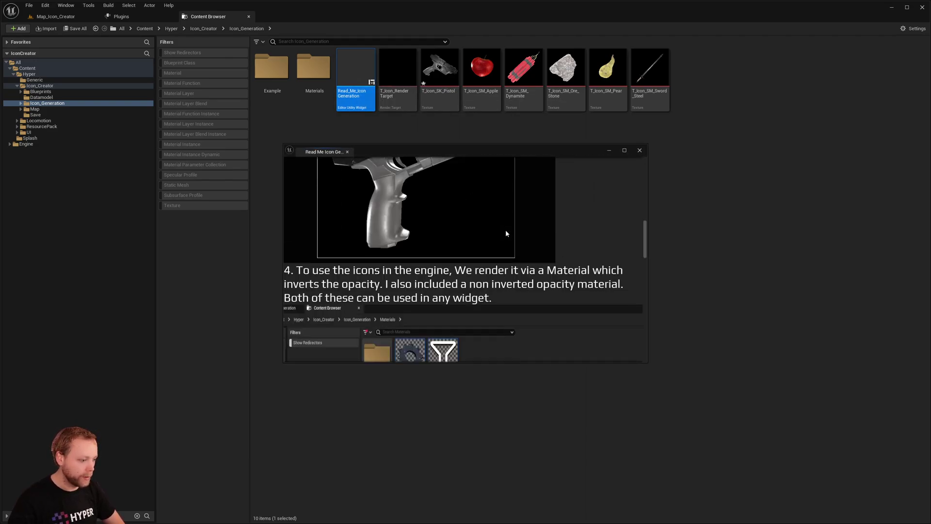
pyautogui.scroll(-10, 507, 232)
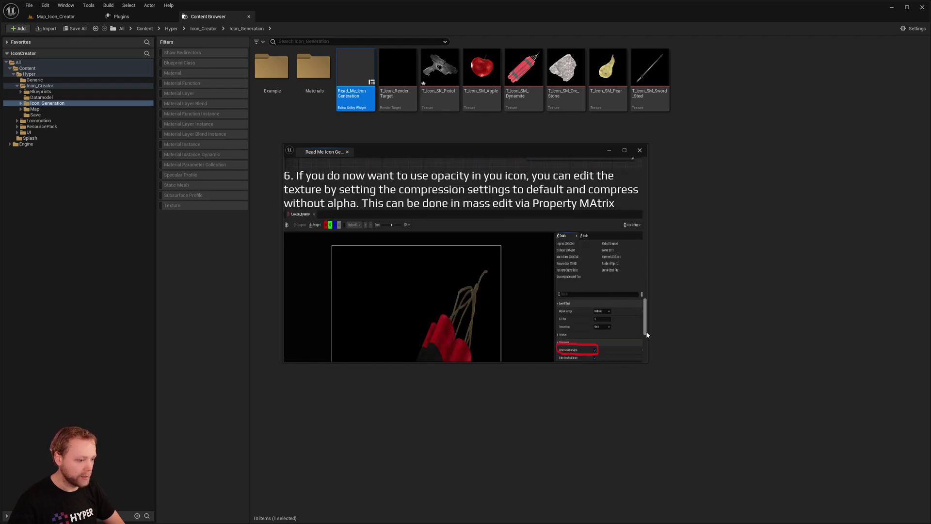
pyautogui.moveTo(650, 367); pyautogui.dragTo(798, 398)
pyautogui.scroll(-4, 580, 292)
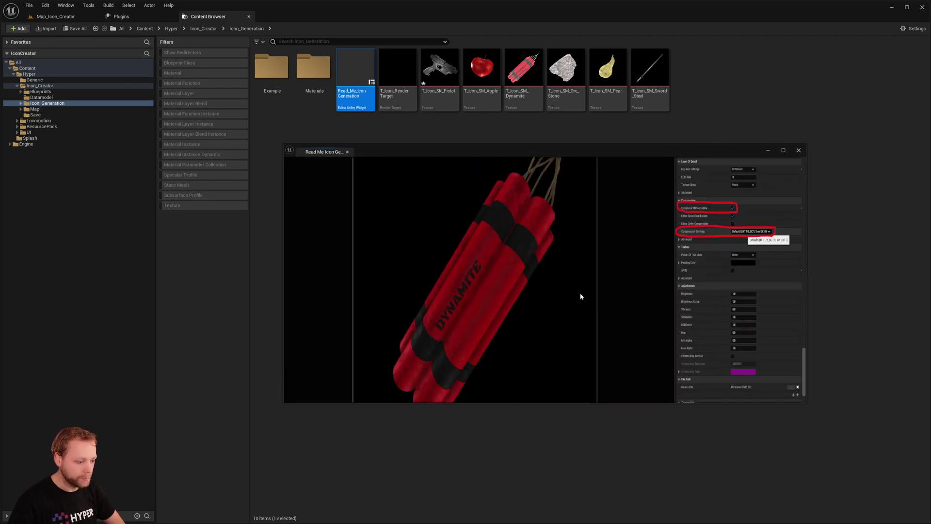
pyautogui.scroll(6, 566, 274)
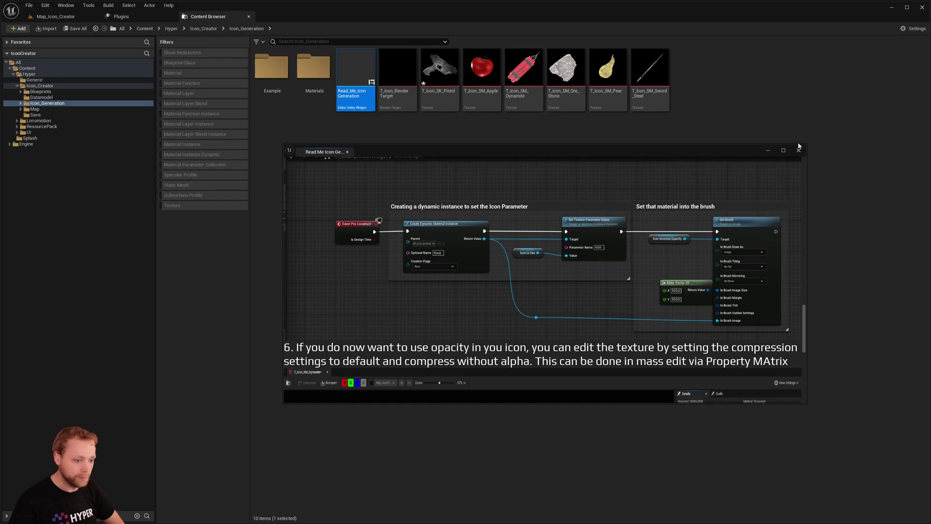
pyautogui.click(798, 151)
pyautogui.click(312, 118)
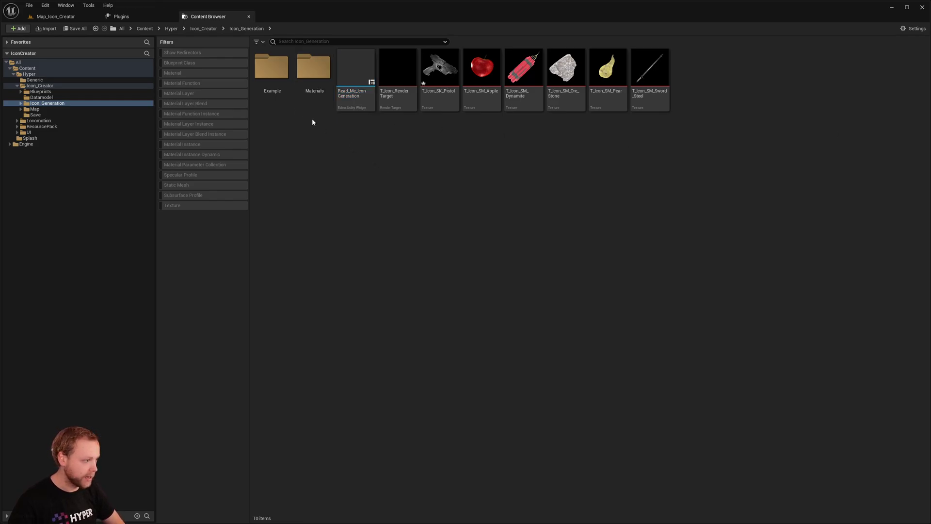
# - Open UI_ExampleIconWidget from the Example folder, dock its editor, and zoom onto the apple icon
pyautogui.doubleClick(271, 84)
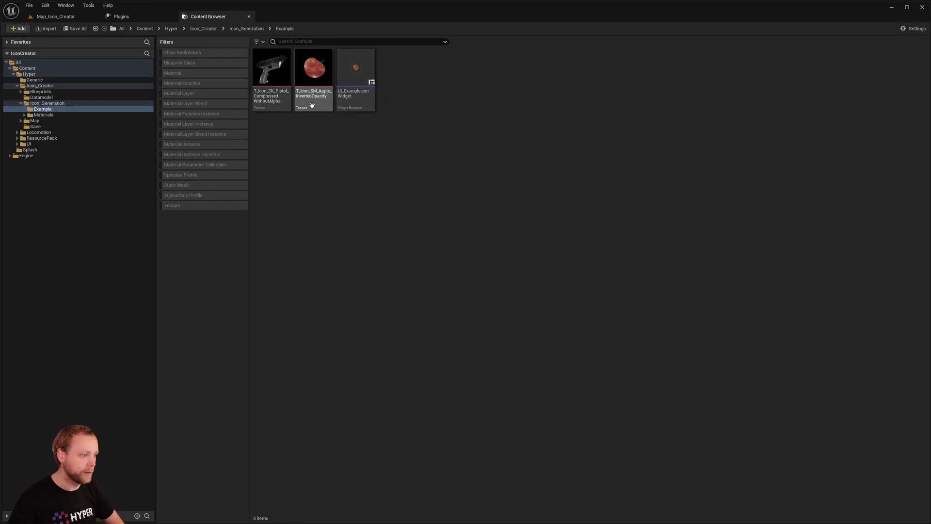
pyautogui.click(361, 101)
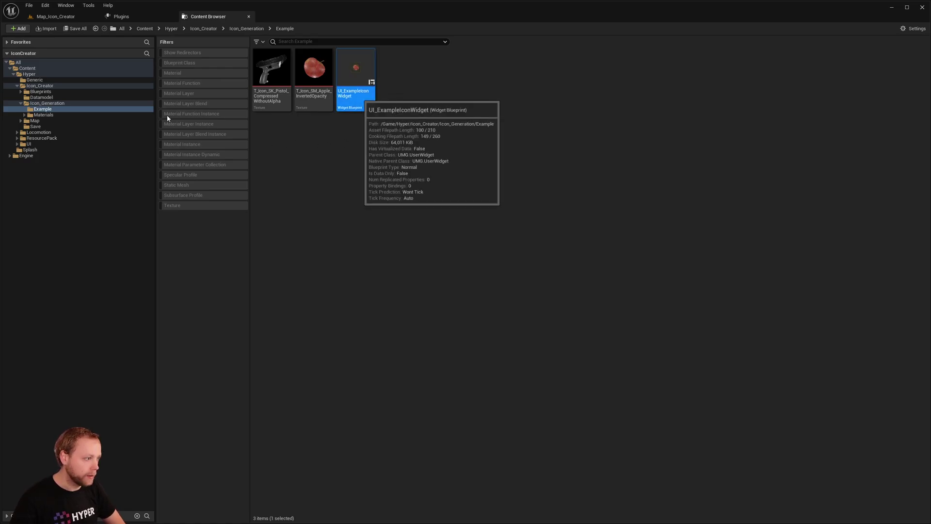
pyautogui.moveTo(0, 257); pyautogui.dragTo(286, 16)
pyautogui.scroll(9, 318, 131)
pyautogui.moveTo(290, 117); pyautogui.dragTo(334, 156, button='right')
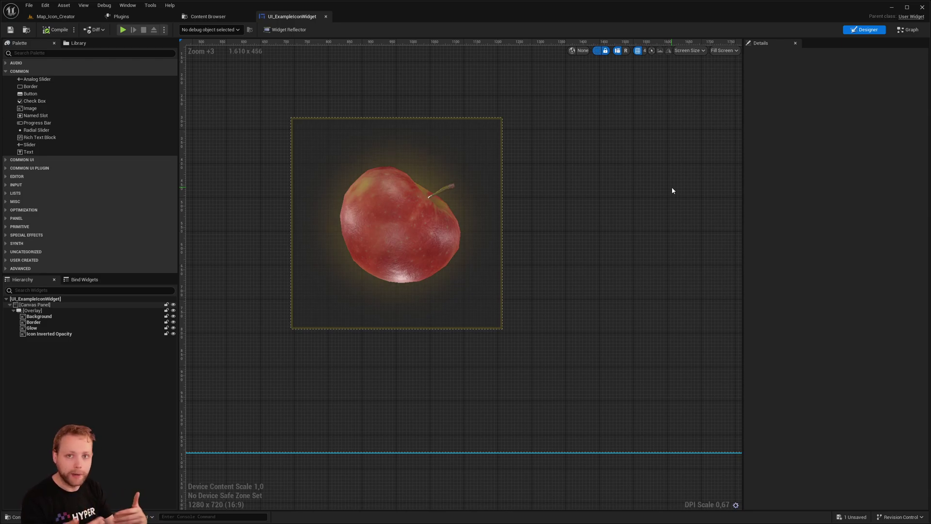
pyautogui.scroll(4, 553, 225)
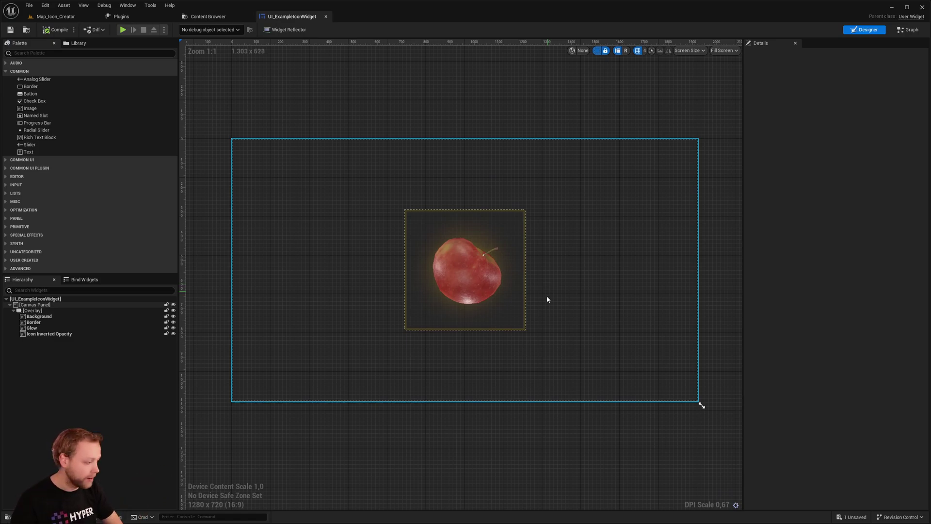
# - Enlarge the apple icon on the canvas and select the Glow layer, expanding its Brush settings
pyautogui.click(39, 316)
pyautogui.scroll(5, 405, 282)
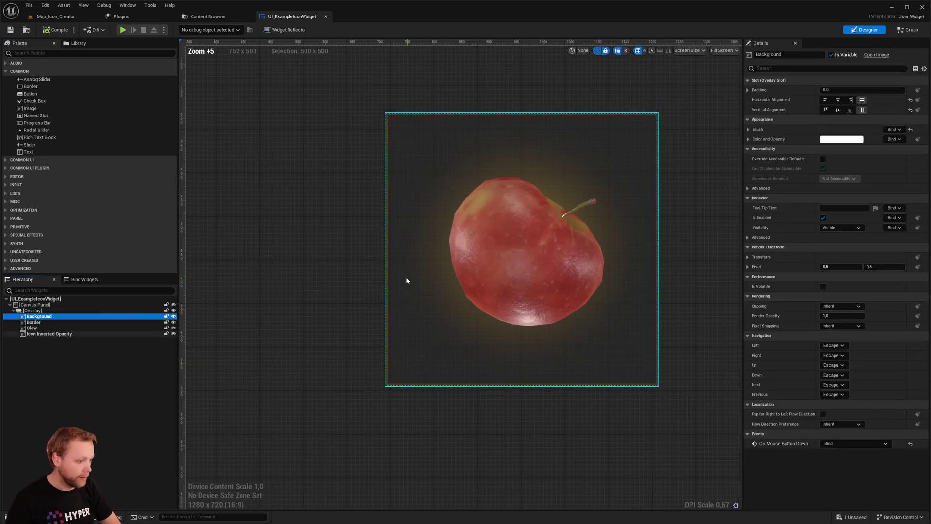
pyautogui.moveTo(405, 282); pyautogui.dragTo(334, 312, button='right')
pyautogui.click(31, 328)
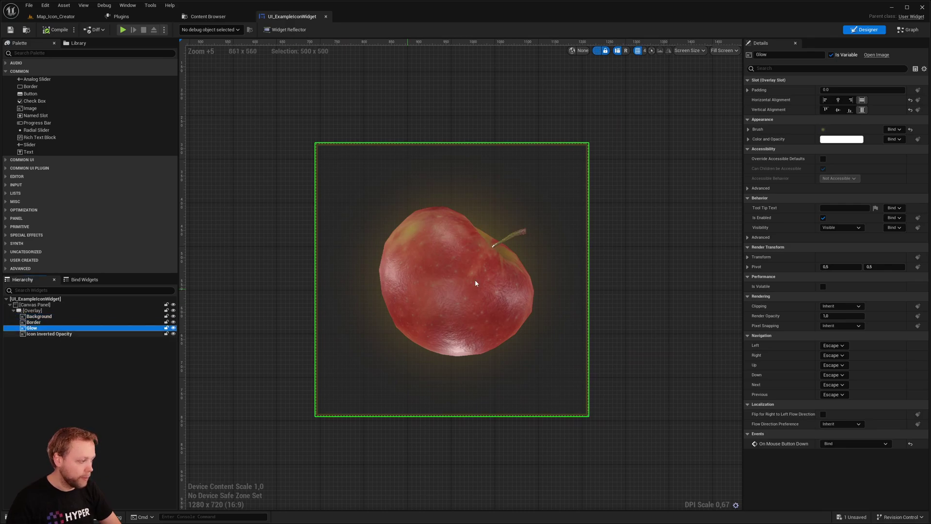
pyautogui.click(43, 322)
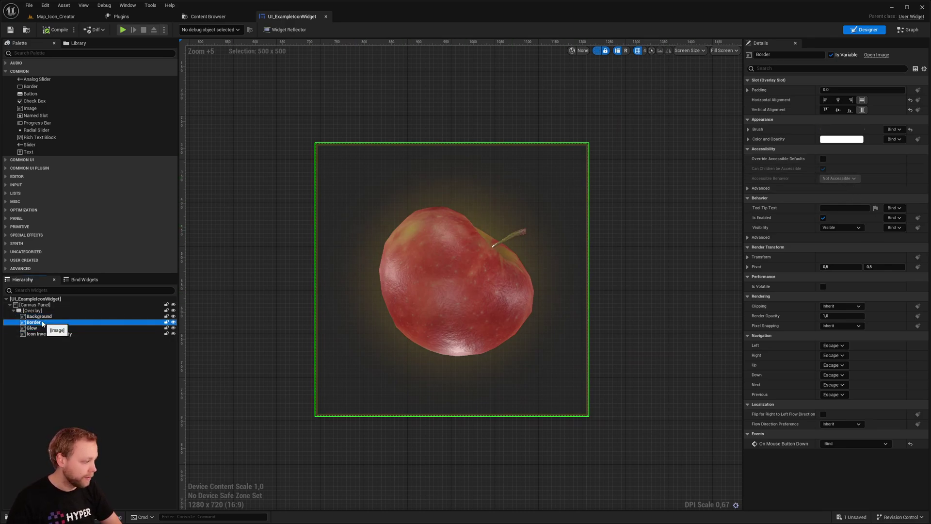
pyautogui.click(31, 328)
pyautogui.click(759, 130)
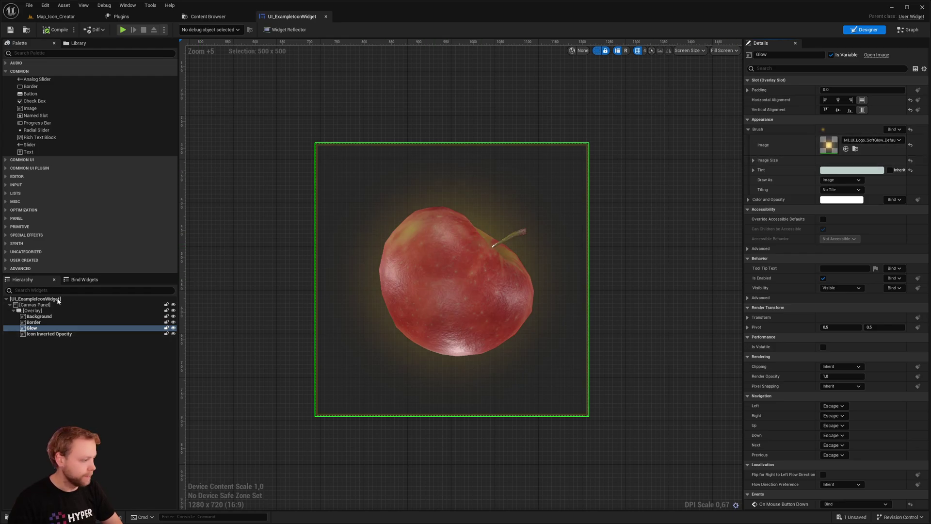
# - Set the Glow brush tint to magenta and close the widget editor
pyautogui.click(852, 169)
pyautogui.click(892, 238)
pyautogui.moveTo(892, 238); pyautogui.dragTo(926, 264)
pyautogui.click(930, 351)
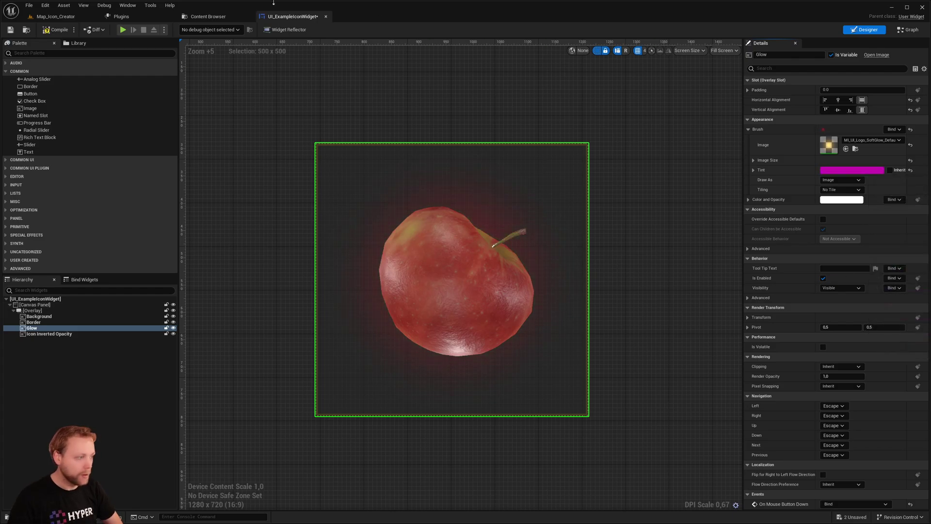
pyautogui.click(326, 17)
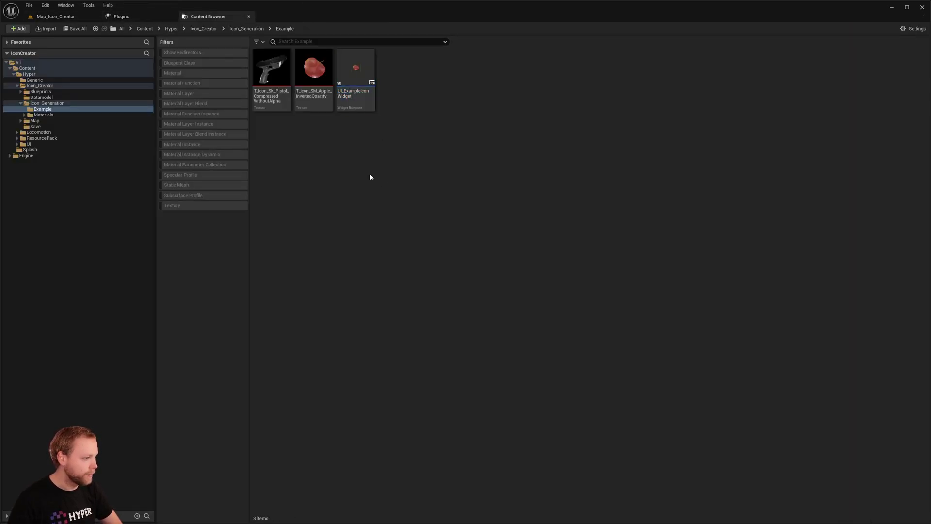
# - Browse to Icon_Creator > Datamodel and open the DT_IconGeneration data table
pyautogui.click(55, 103)
pyautogui.click(471, 158)
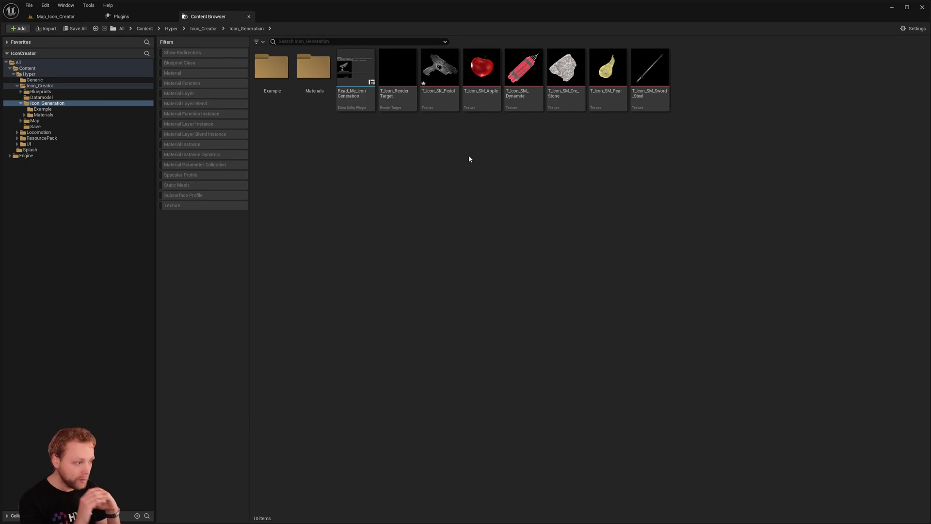
pyautogui.click(40, 92)
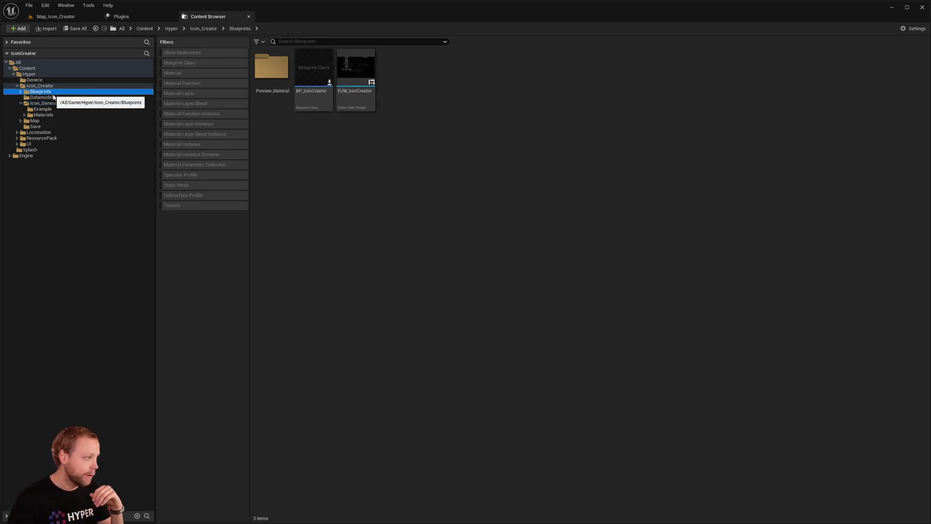
pyautogui.click(42, 98)
pyautogui.click(271, 78)
pyautogui.doubleClick(289, 54)
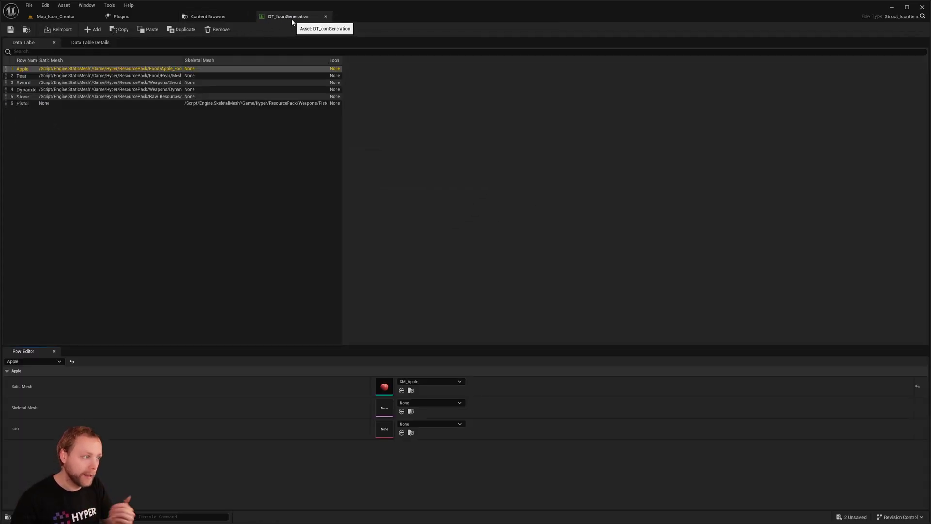
# - Add new rows and give NewRow_3 the ControlRig_Diamond_1mm static mesh
pyautogui.click(93, 30)
pyautogui.click(94, 30)
pyautogui.click(93, 30)
pyautogui.click(94, 30)
pyautogui.click(97, 30)
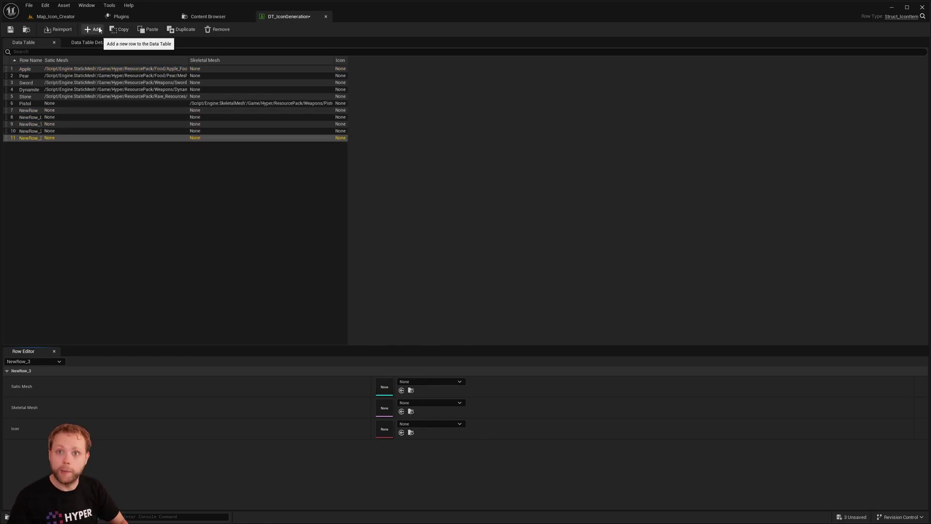
pyautogui.click(421, 384)
pyautogui.scroll(-3, 446, 335)
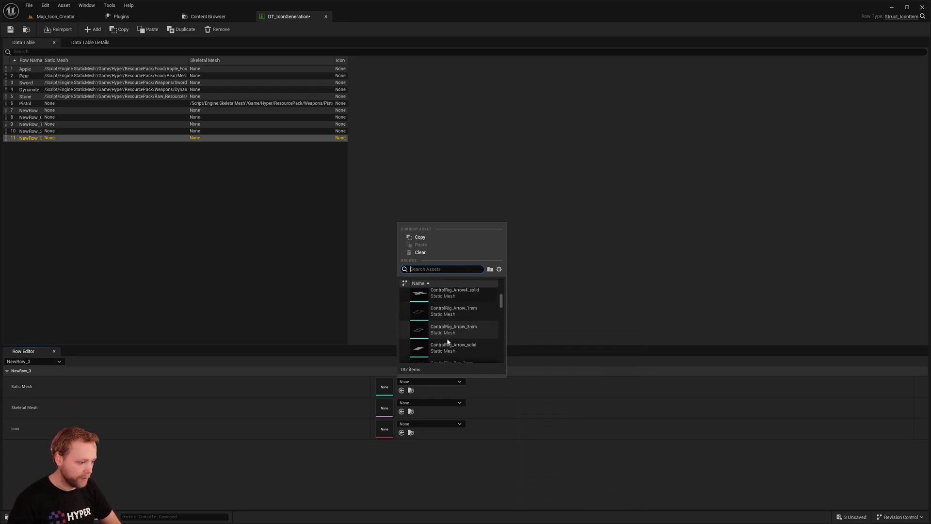
pyautogui.scroll(-3, 448, 340)
pyautogui.click(447, 333)
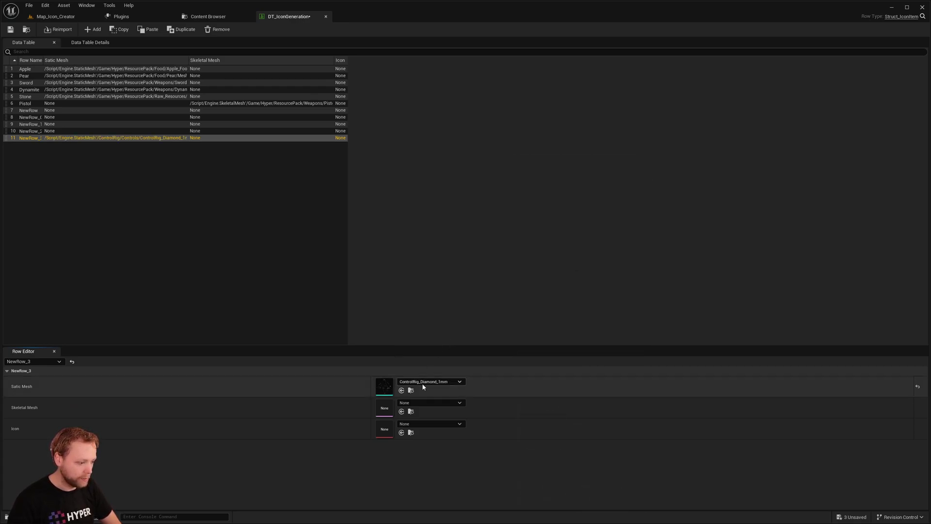
# - Give NewRow_2 the TutorialTPP skeletal mesh
pyautogui.click(112, 131)
pyautogui.click(416, 402)
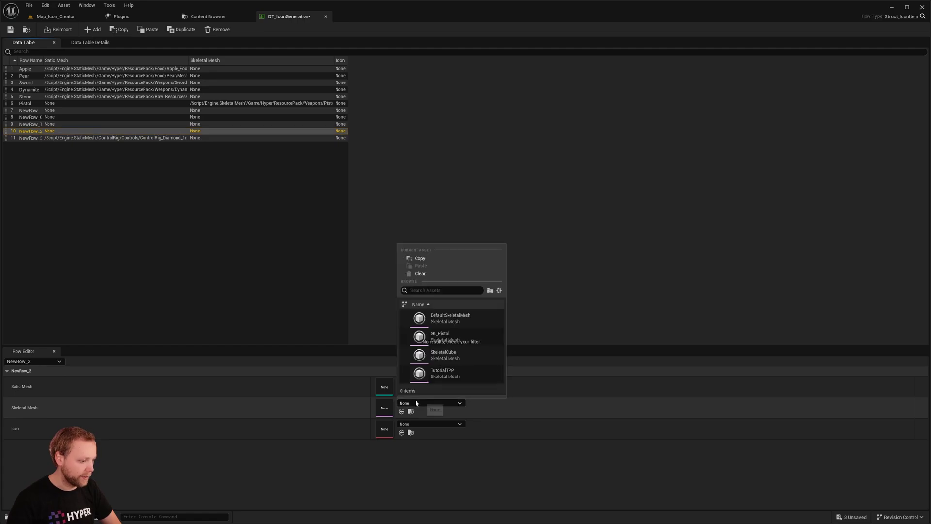
pyautogui.click(443, 372)
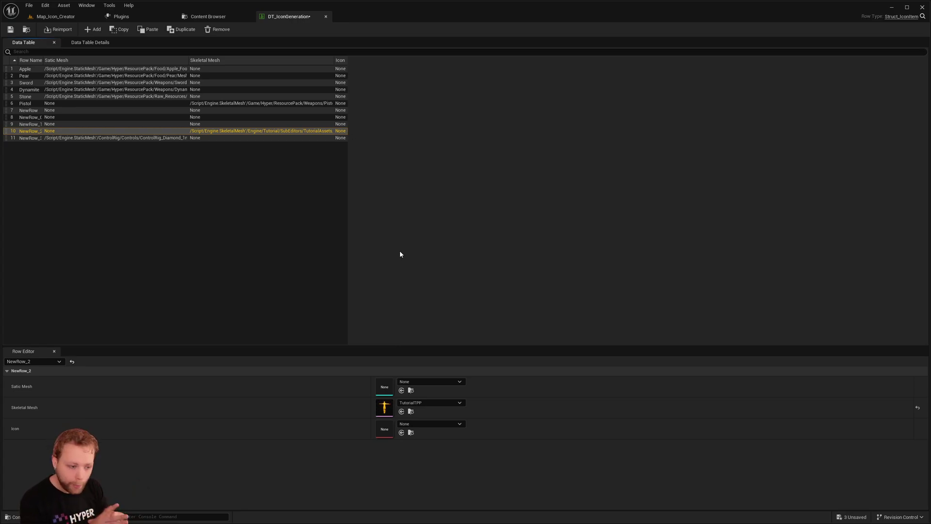
# - Switch to the Map_Icon_Creator level tab to see its Outliner and viewport
pyautogui.click(55, 16)
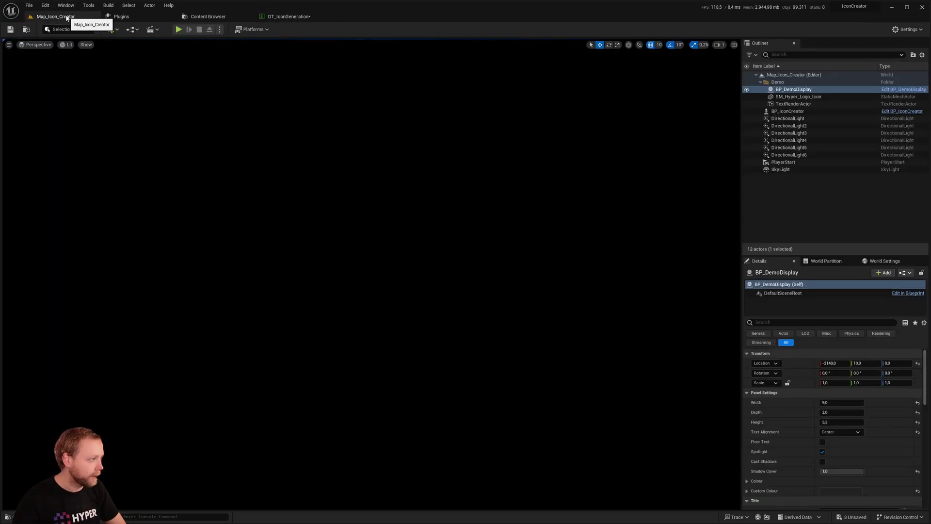